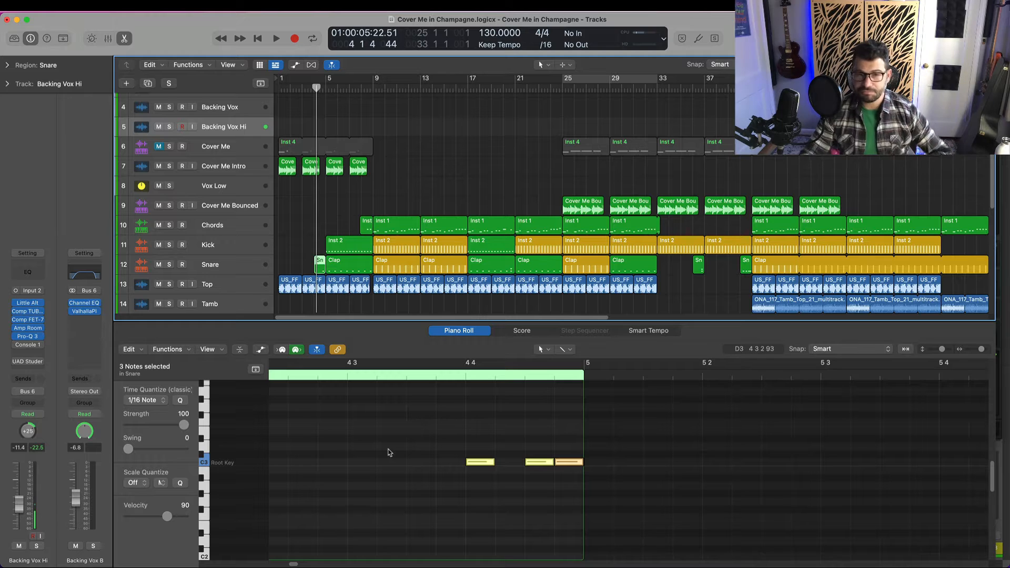
Play the song from bar 2 through the snare fill before bar 5, then deselect the fill's notes
{"action": "key", "text": "Tab"}
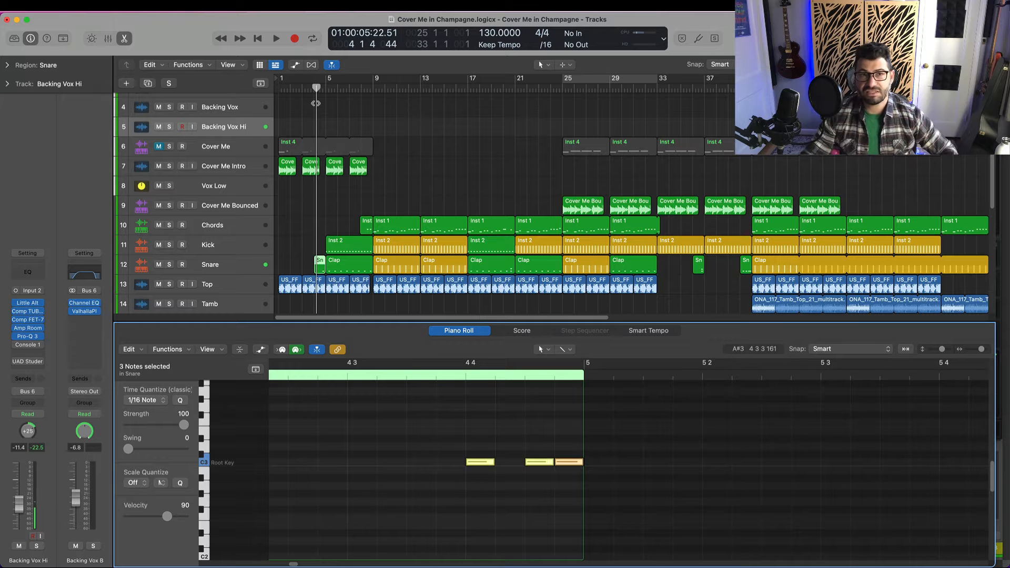
{"action": "left_click", "coordinate": [298, 87]}
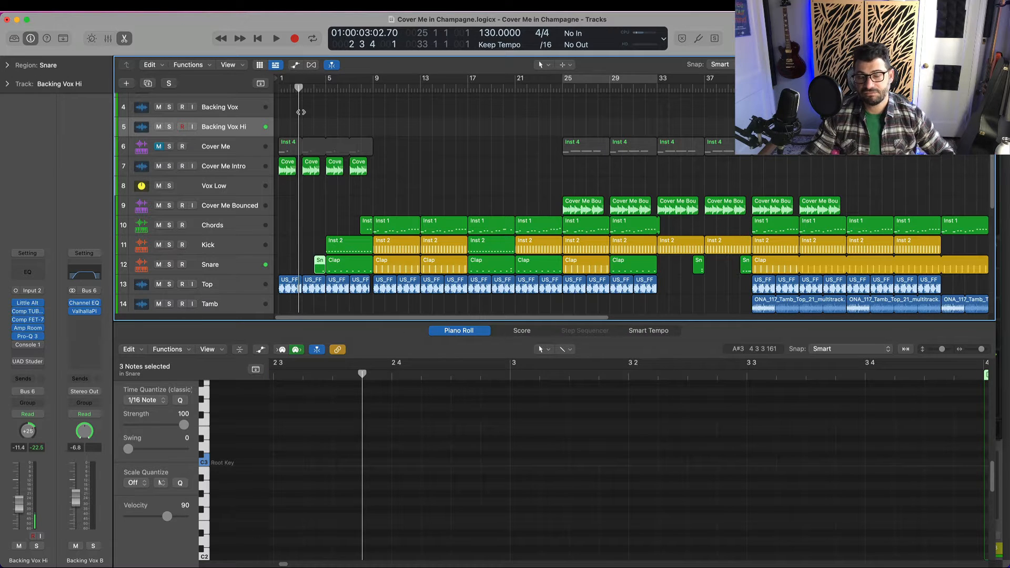
{"action": "key", "text": "space"}
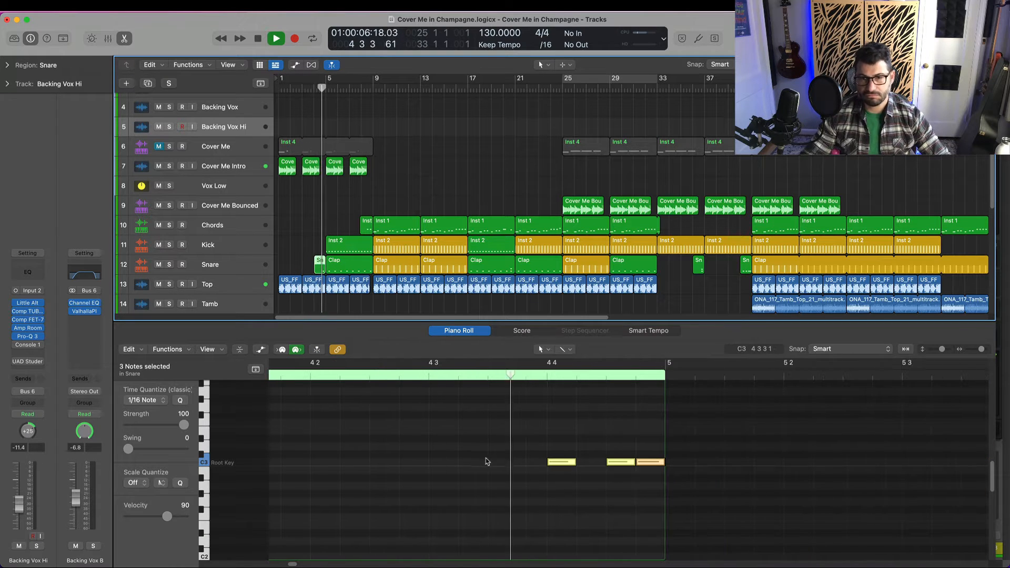
{"action": "key", "text": "space"}
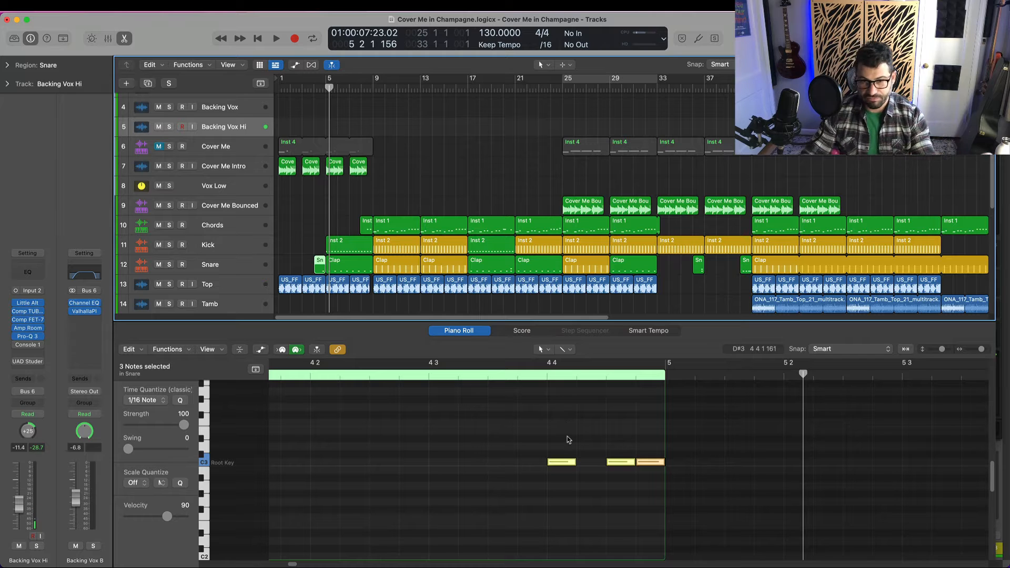
{"action": "left_click", "coordinate": [551, 468]}
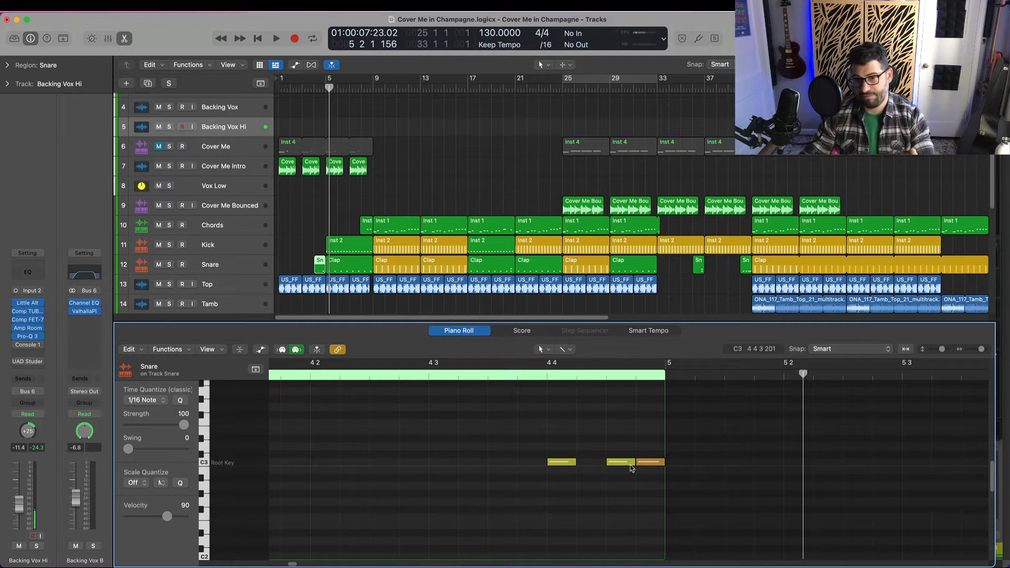
{"action": "mouse_move", "coordinate": [632, 468]}
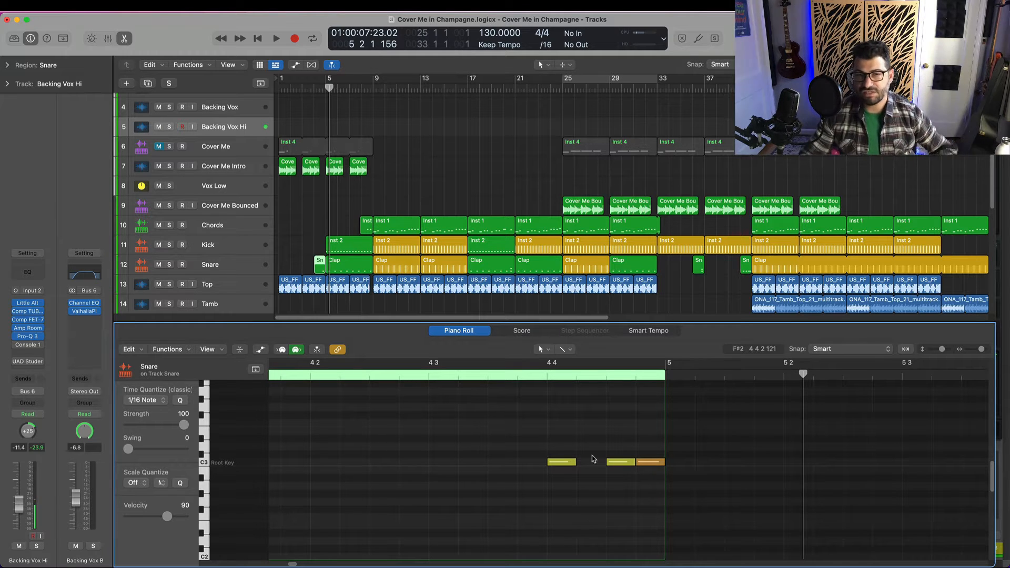
Show the snare track's Clap region ending at bar 9 in the piano roll and examine its fill on beat 4 of bar 8
{"action": "left_click", "coordinate": [363, 87]}
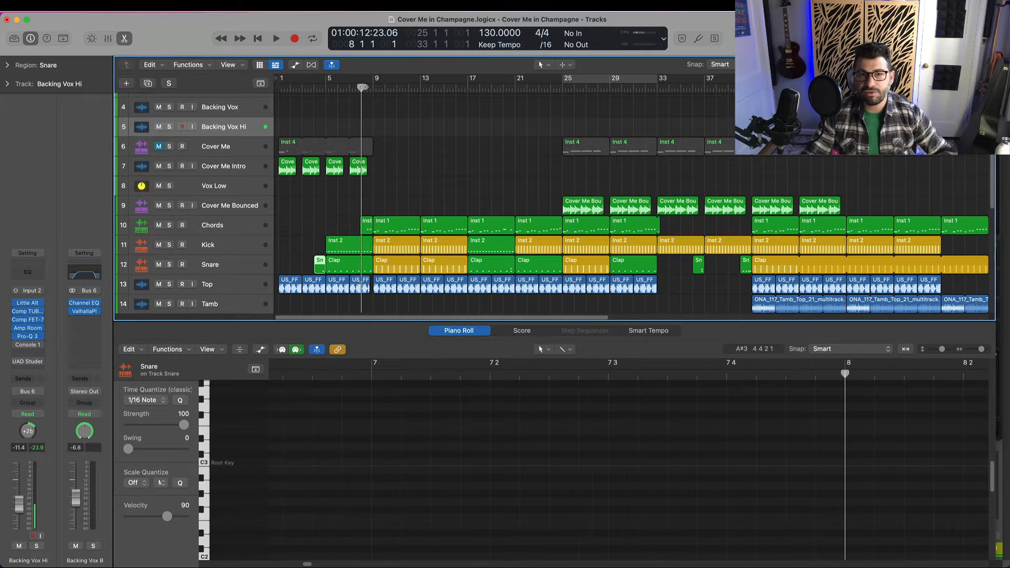
{"action": "left_click", "coordinate": [368, 87]}
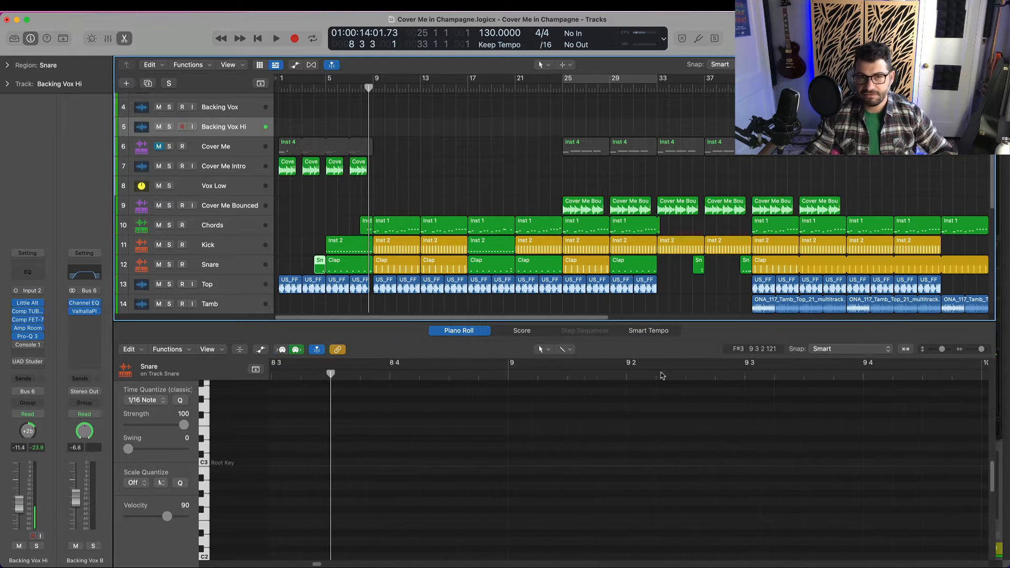
{"action": "left_click", "coordinate": [363, 267]}
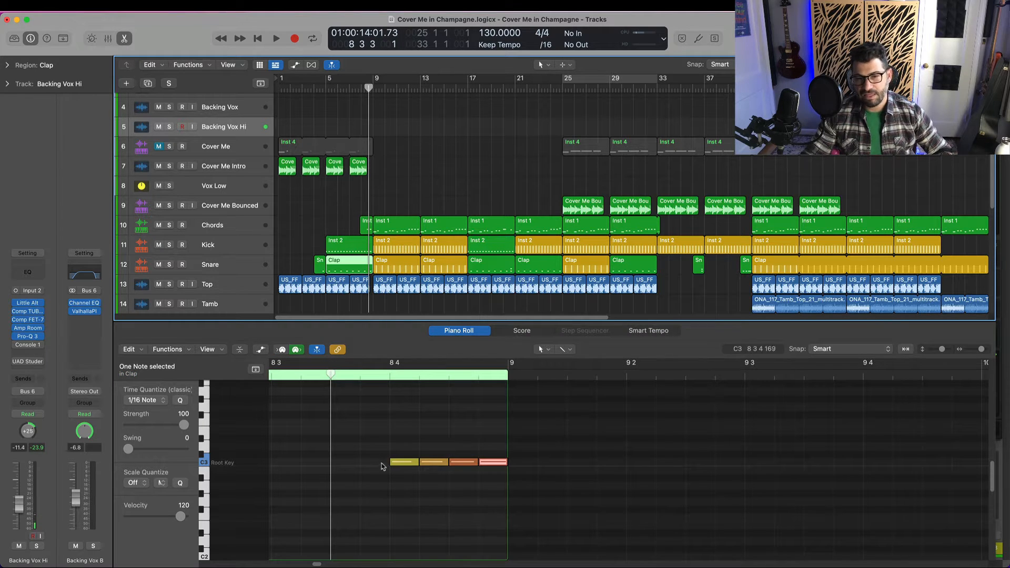
{"action": "mouse_move", "coordinate": [408, 465]}
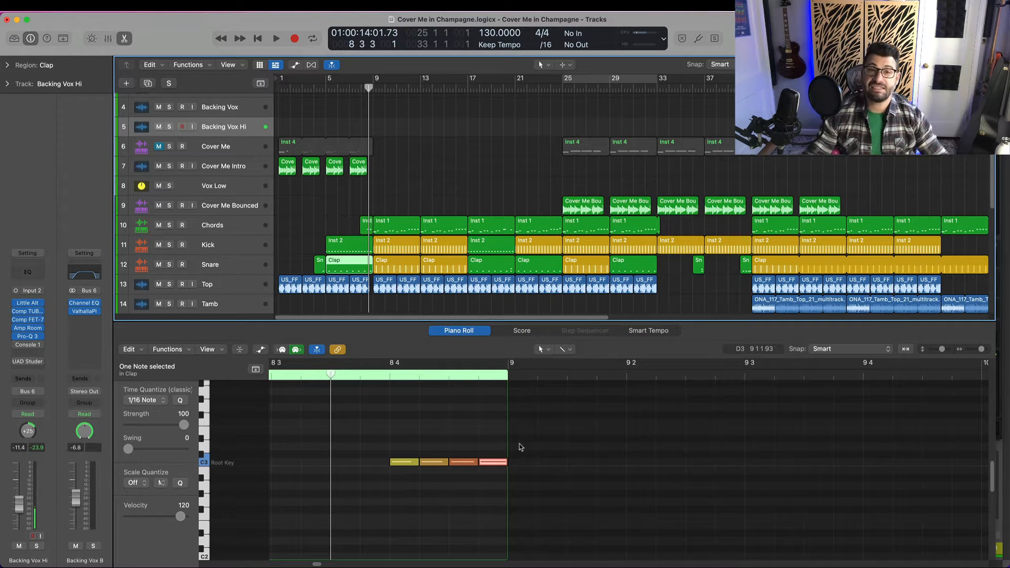
{"action": "left_click_drag", "start_coordinate": [369, 87], "coordinate": [362, 87]}
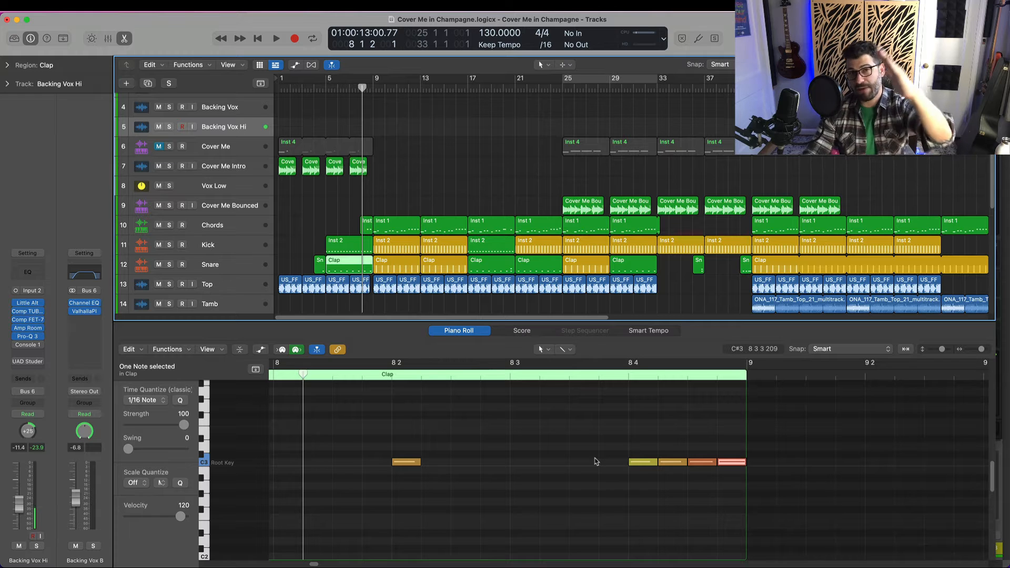
Play the song from bar 7 through the clap fill into bar 9 with that Clap region shown
{"action": "left_click", "coordinate": [352, 130]}
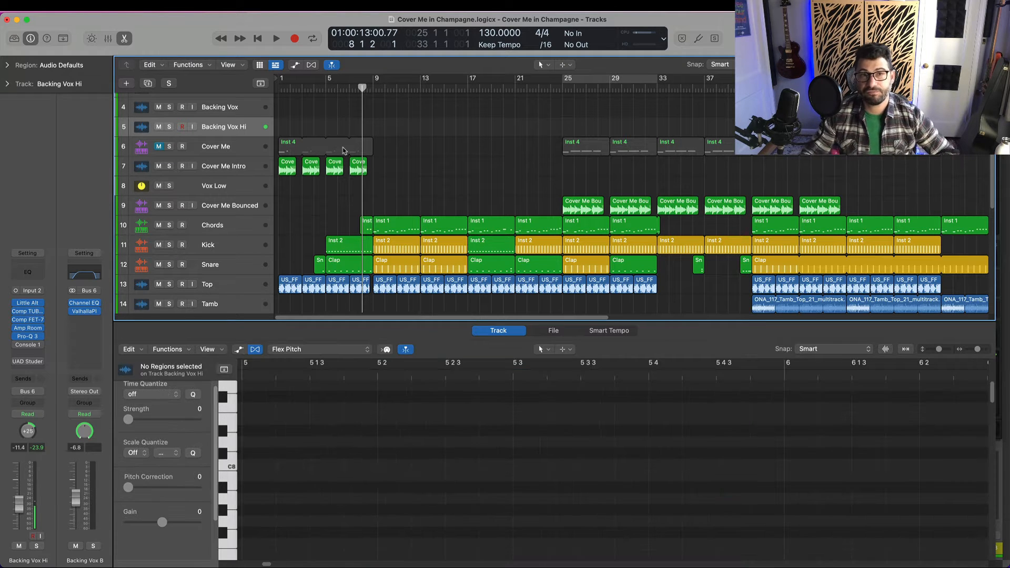
{"action": "left_click", "coordinate": [351, 84]}
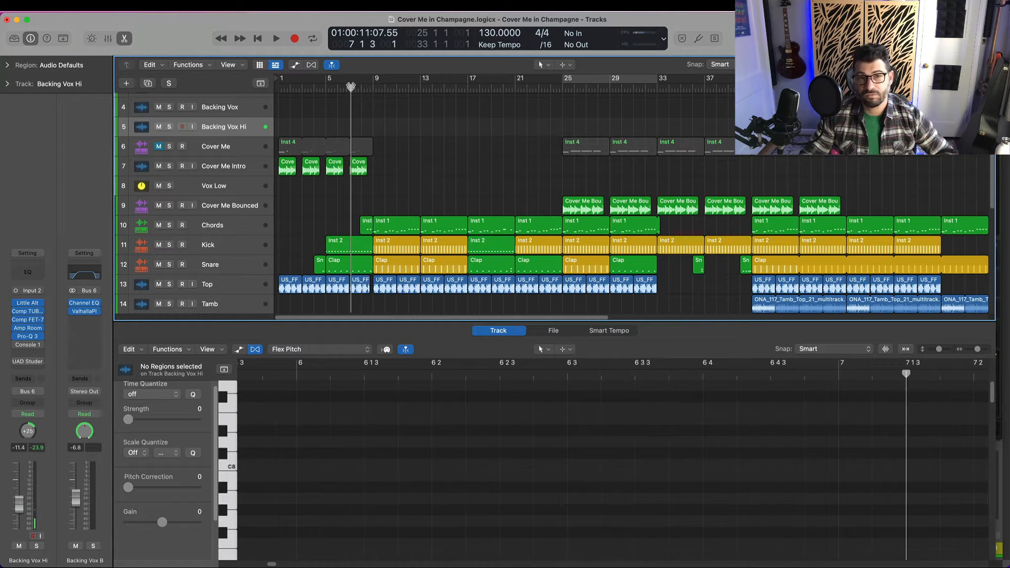
{"action": "left_click", "coordinate": [361, 269]}
{"action": "key", "text": "space"}
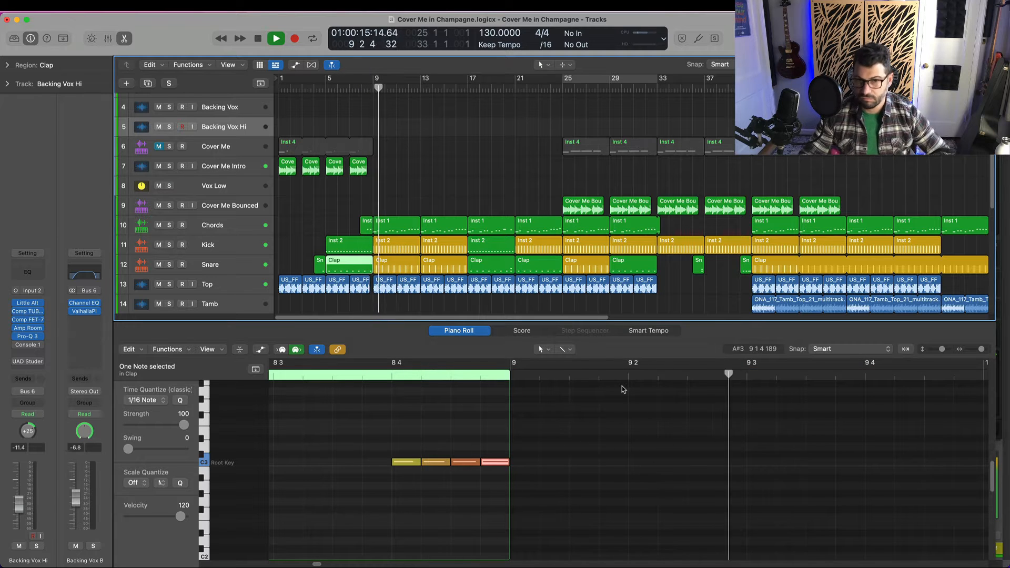
{"action": "key", "text": "space"}
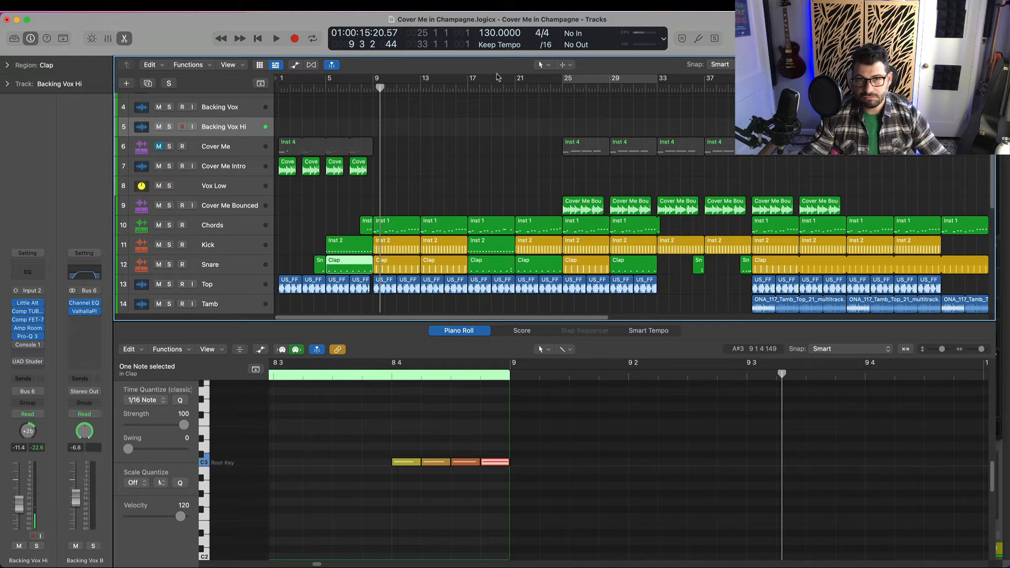
Show the bar 17 to 21 Clap region's notes in bar 20 and deselect them all
{"action": "left_click", "coordinate": [496, 89]}
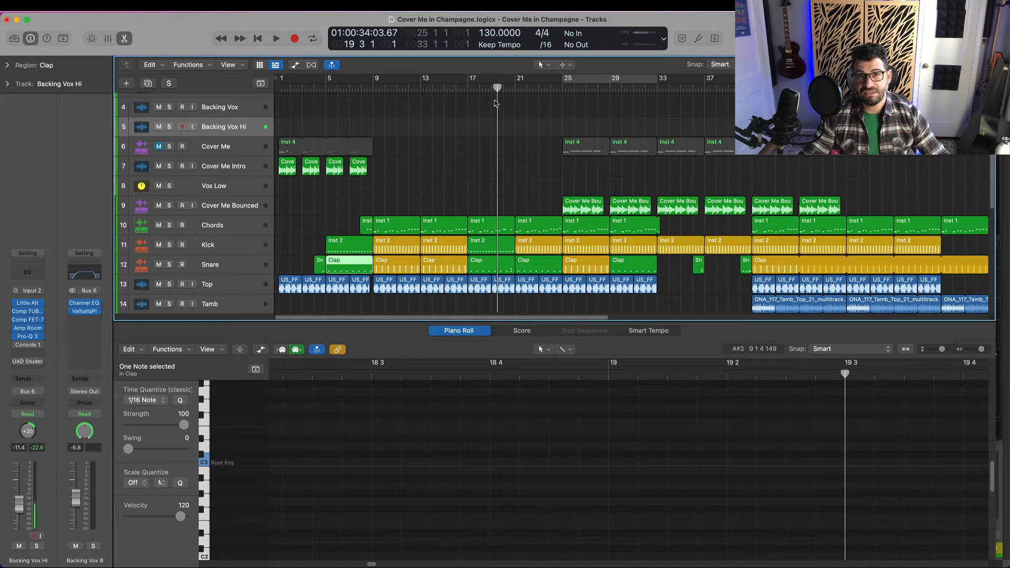
{"action": "left_click", "coordinate": [509, 88]}
{"action": "left_click", "coordinate": [490, 270]}
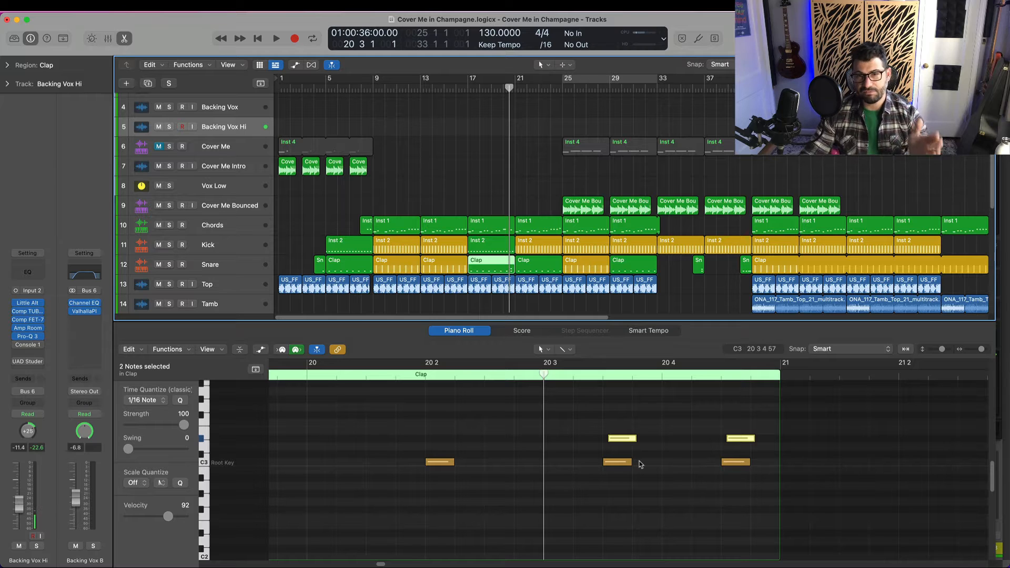
{"action": "left_click", "coordinate": [554, 432]}
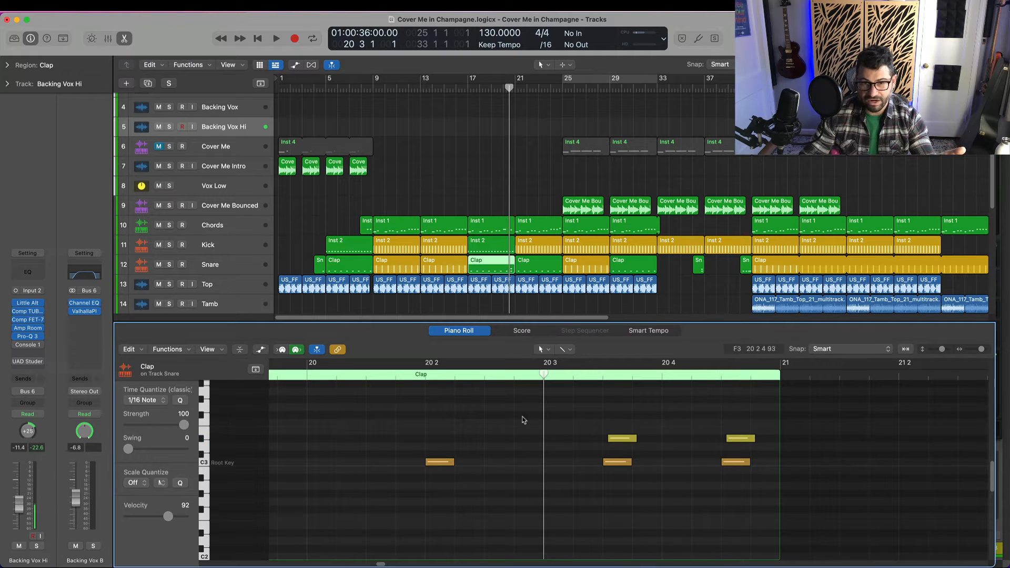
Move the playhead through the bar 20 fill from beat 2 and examine its syncopated snare and clap notes
{"action": "left_click", "coordinate": [422, 376]}
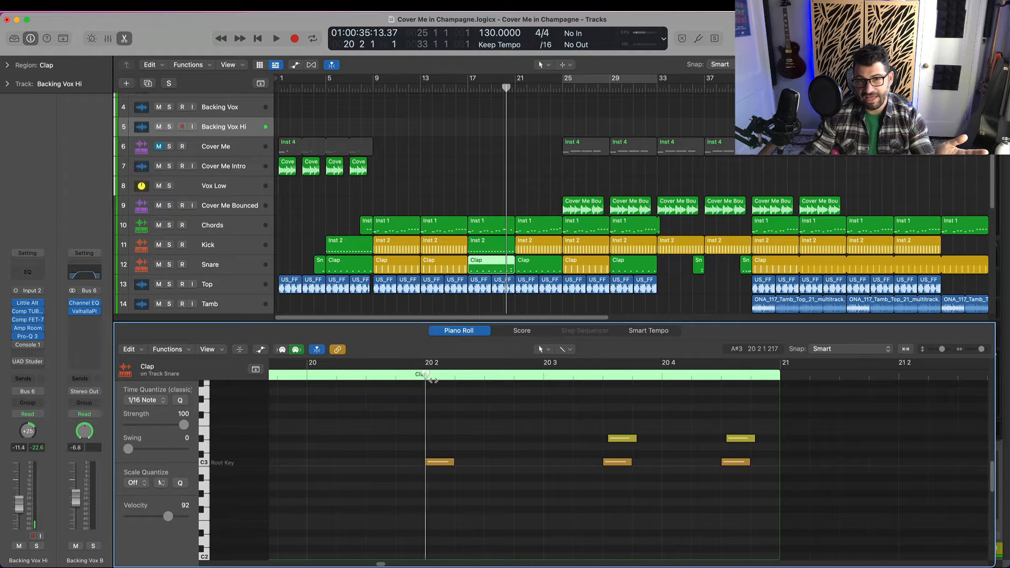
{"action": "key", "text": "space"}
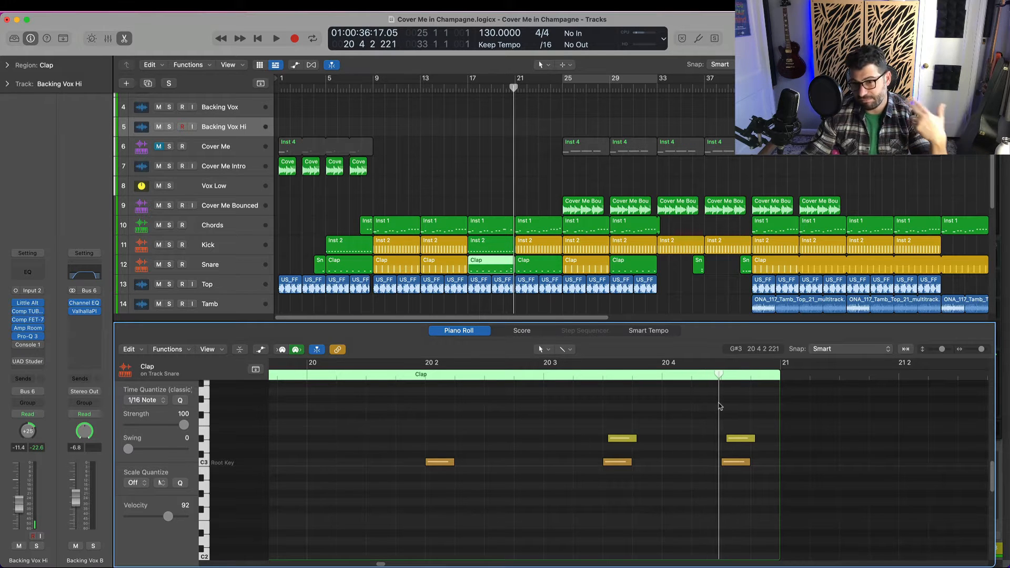
{"action": "left_click_drag", "start_coordinate": [720, 407], "coordinate": [484, 415]}
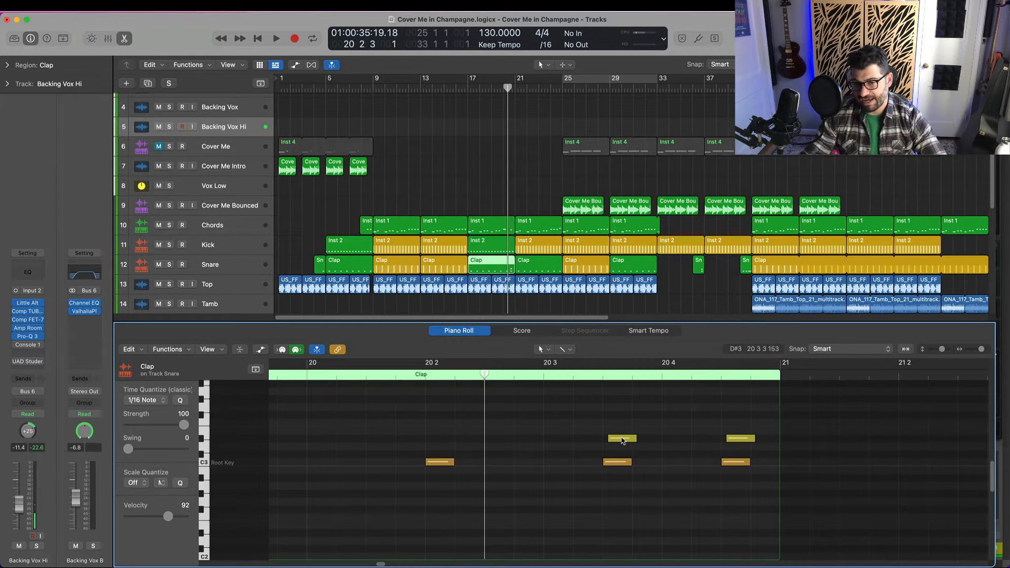
{"action": "mouse_move", "coordinate": [622, 440]}
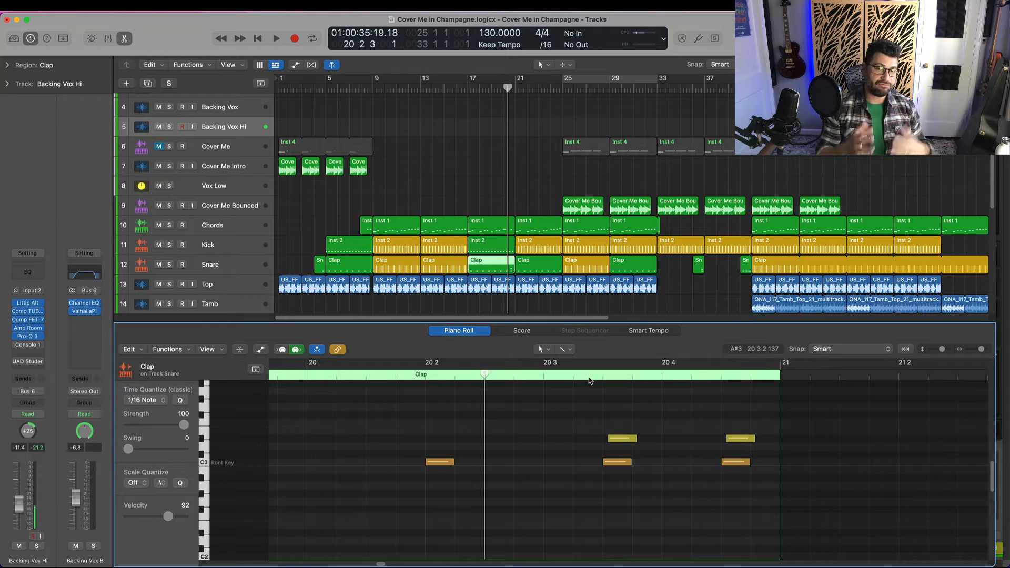
Play the song from bar 18 into bar 21 with the piano roll following the playhead
{"action": "left_click", "coordinate": [489, 85]}
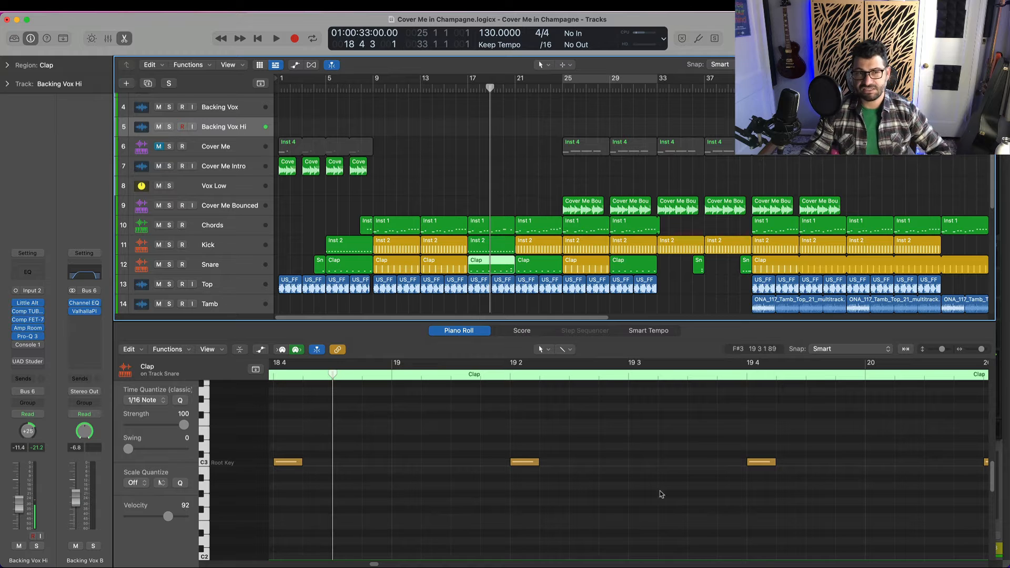
{"action": "key", "text": "space"}
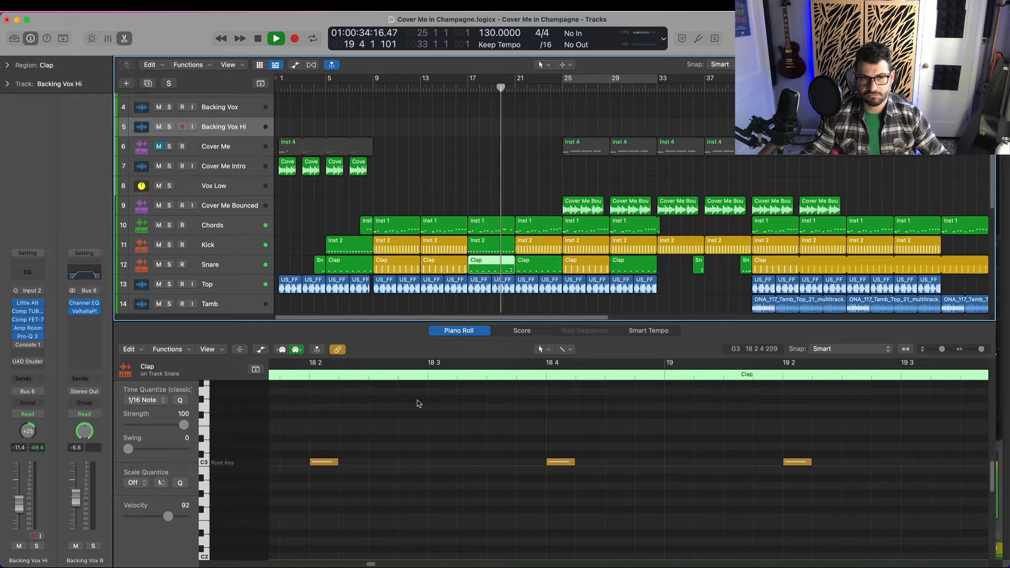
{"action": "left_click", "coordinate": [316, 350]}
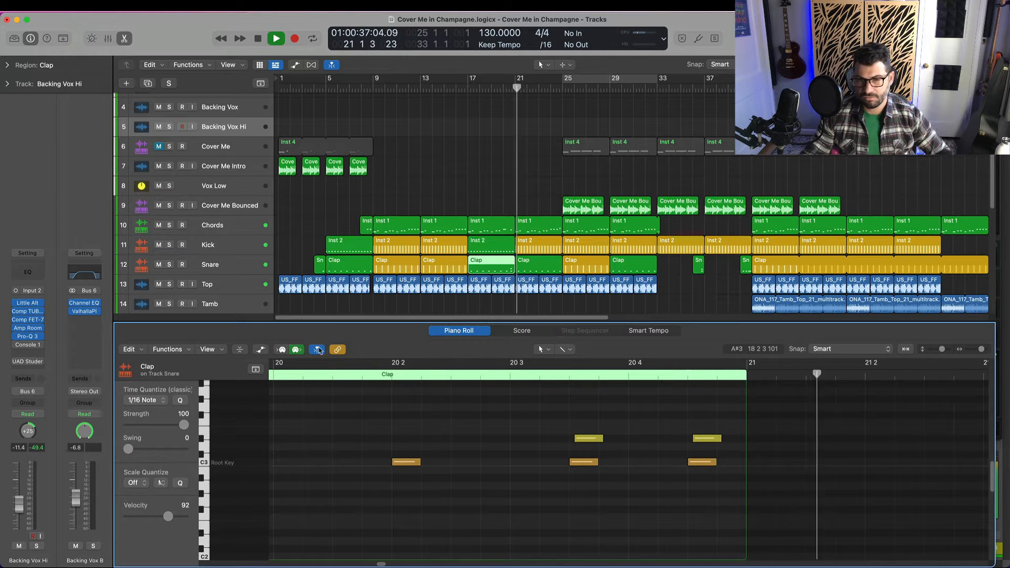
{"action": "key", "text": "space"}
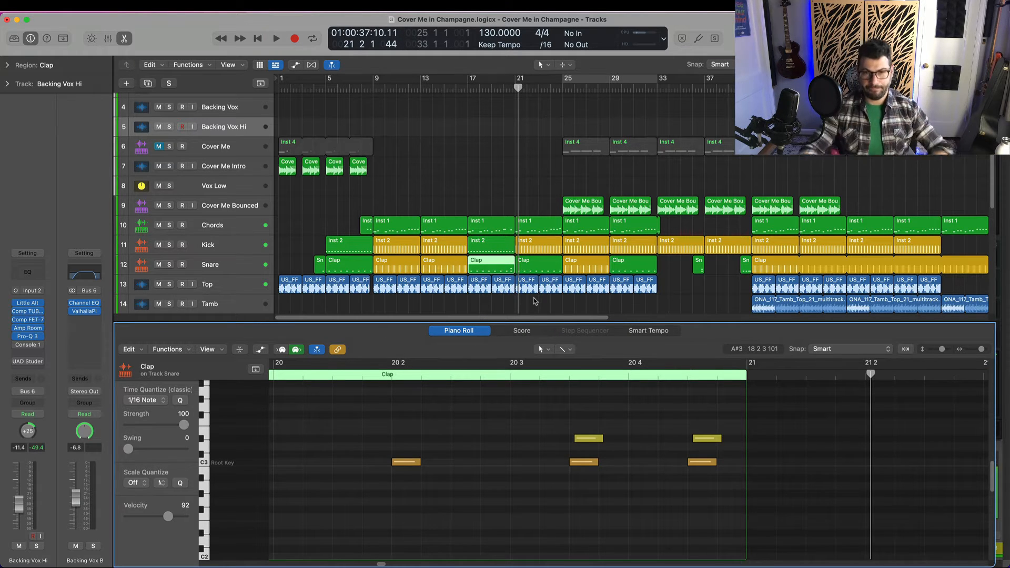
Replay the fill from the start of bar 20 into bar 21
{"action": "left_click", "coordinate": [310, 375]}
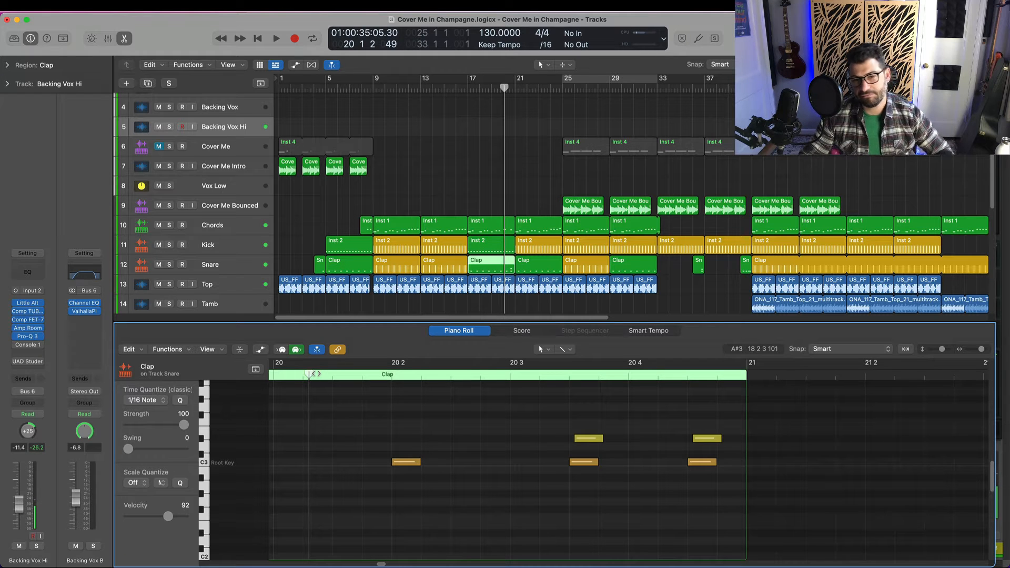
{"action": "key", "text": "space"}
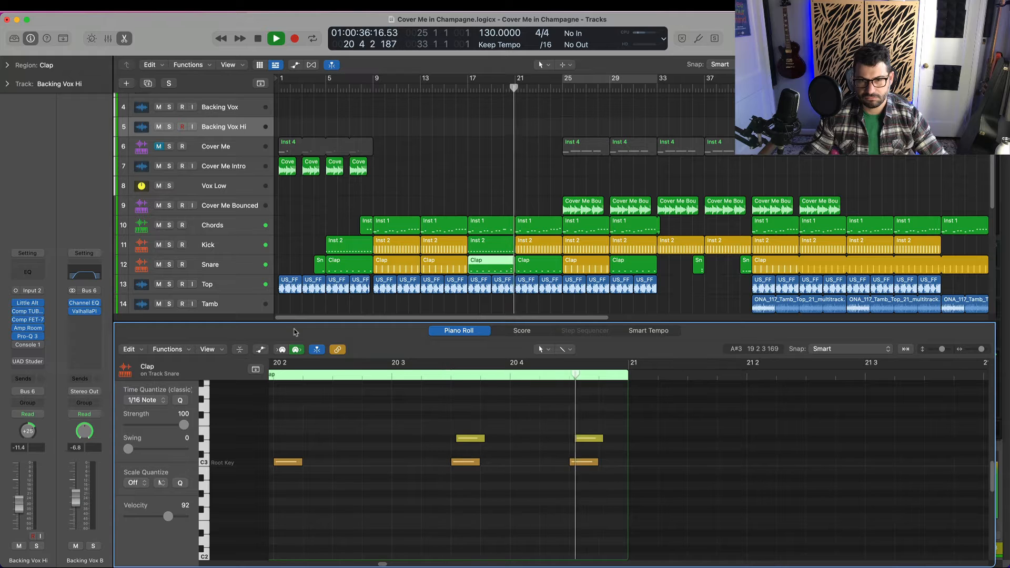
{"action": "key", "text": "space"}
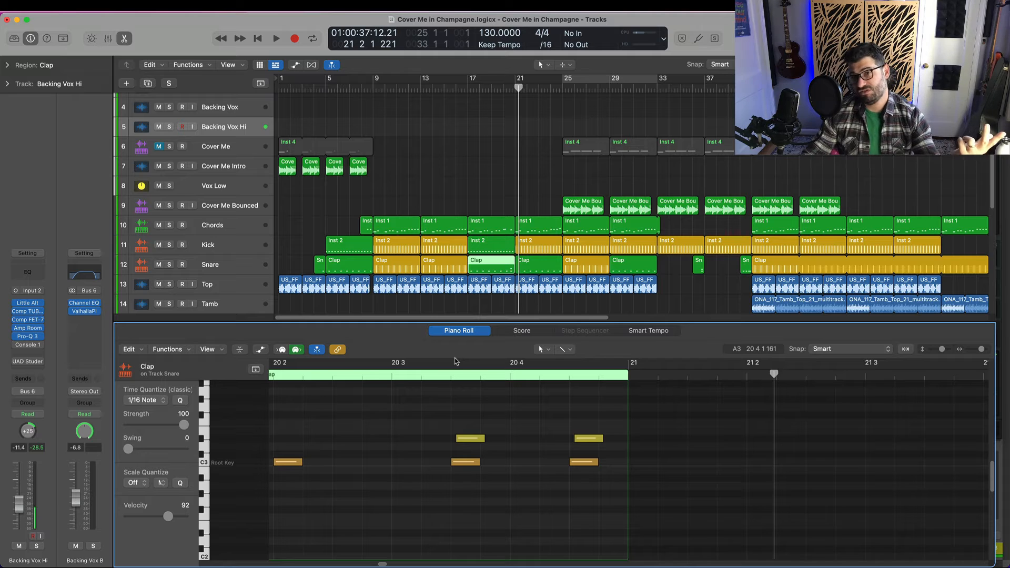
Show the bar 29 to 33 Clap region, set the playhead to bar 32 beat 2 and deselect the fill's notes
{"action": "left_click", "coordinate": [647, 85]}
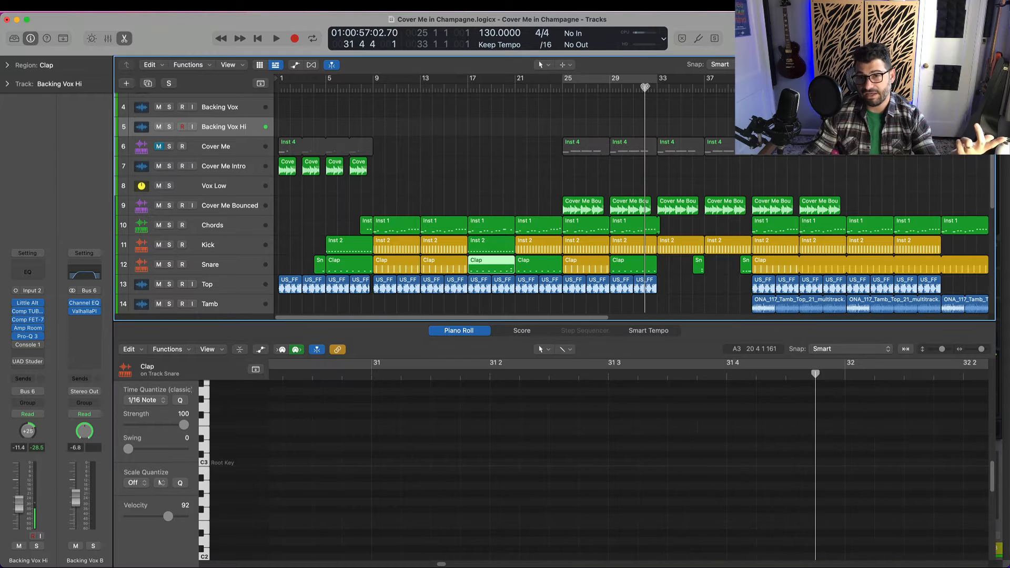
{"action": "left_click", "coordinate": [651, 86]}
{"action": "scroll", "coordinate": [654, 388], "scroll_direction": "right", "scroll_amount": 10}
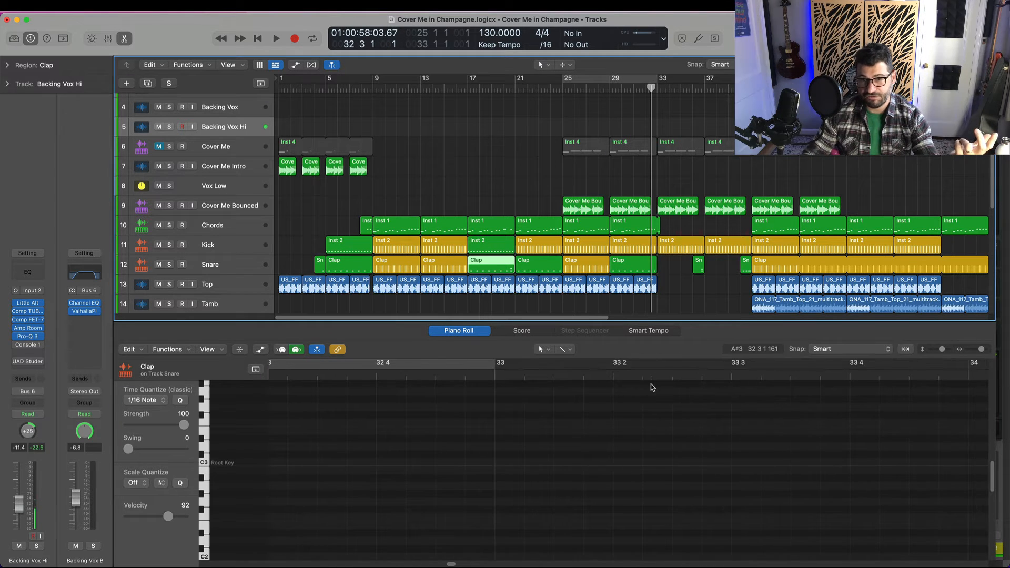
{"action": "left_click", "coordinate": [617, 269]}
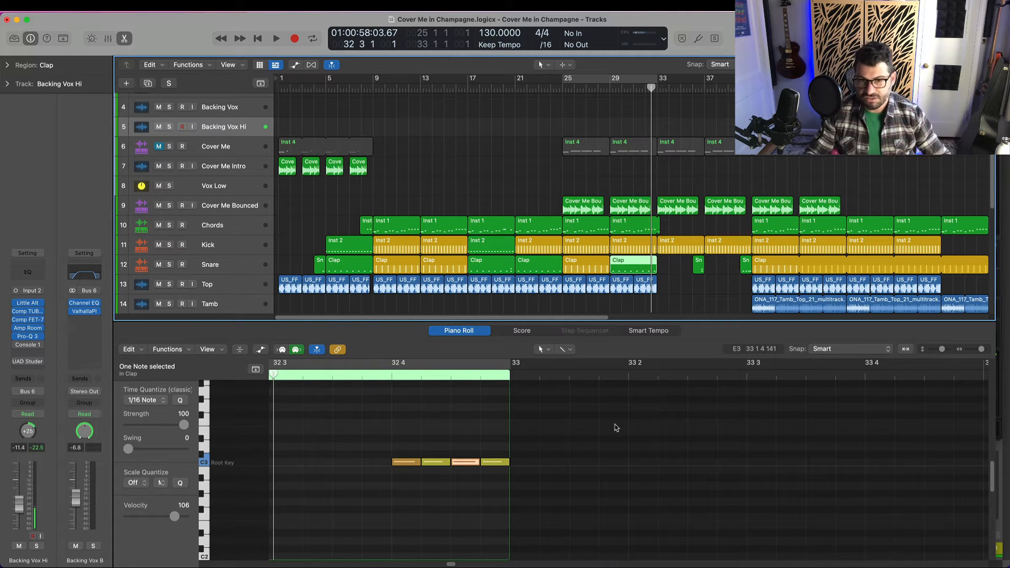
{"action": "scroll", "coordinate": [604, 403], "scroll_direction": "left", "scroll_amount": 5}
{"action": "scroll", "coordinate": [604, 403], "scroll_direction": "left", "scroll_amount": 1}
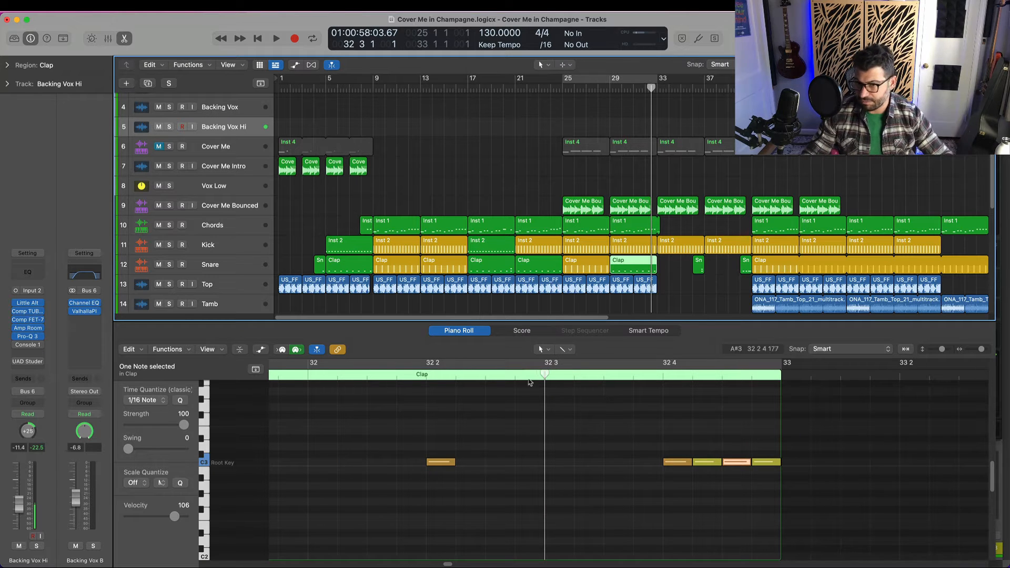
{"action": "left_click", "coordinate": [425, 375]}
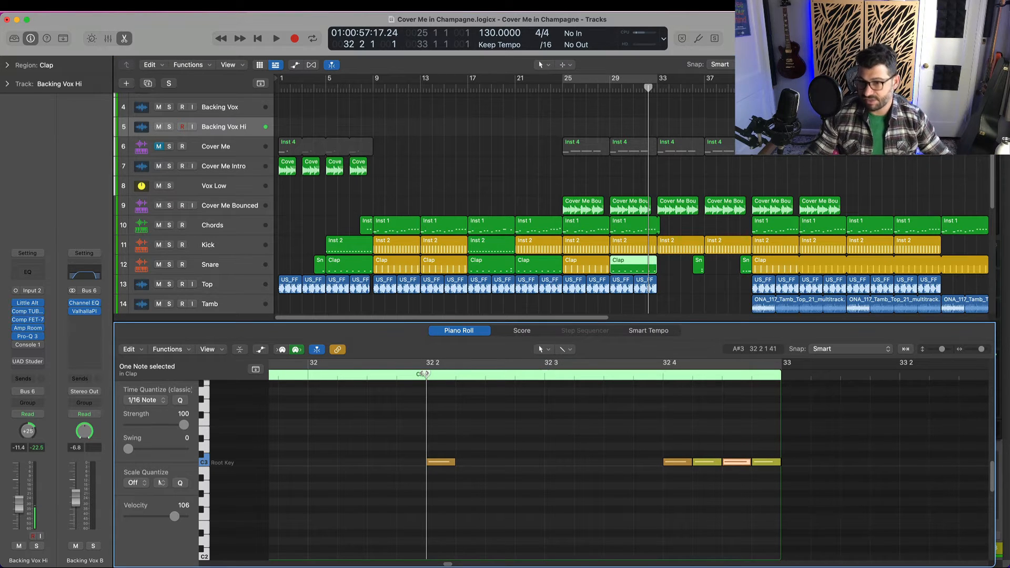
{"action": "left_click", "coordinate": [736, 474]}
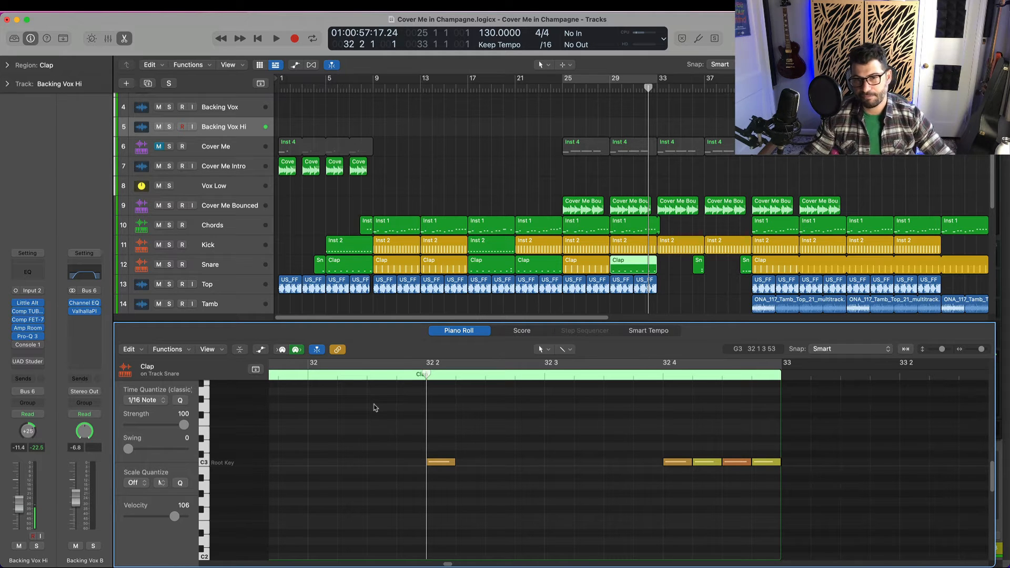
Play the bar 32 clap fill from beat 2 into bar 33, and repeat it from bar 32
{"action": "key", "text": "space"}
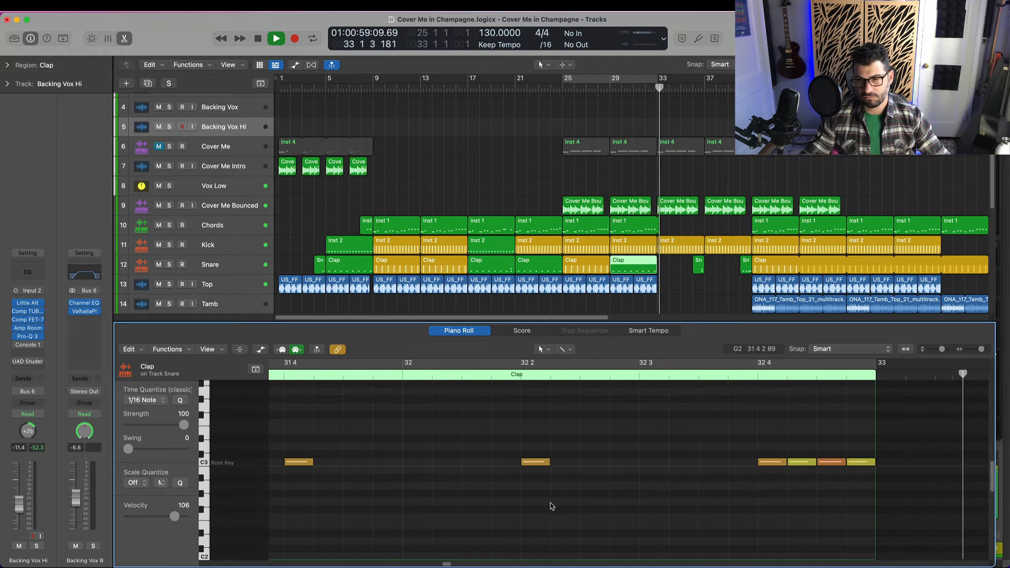
{"action": "key", "text": "space"}
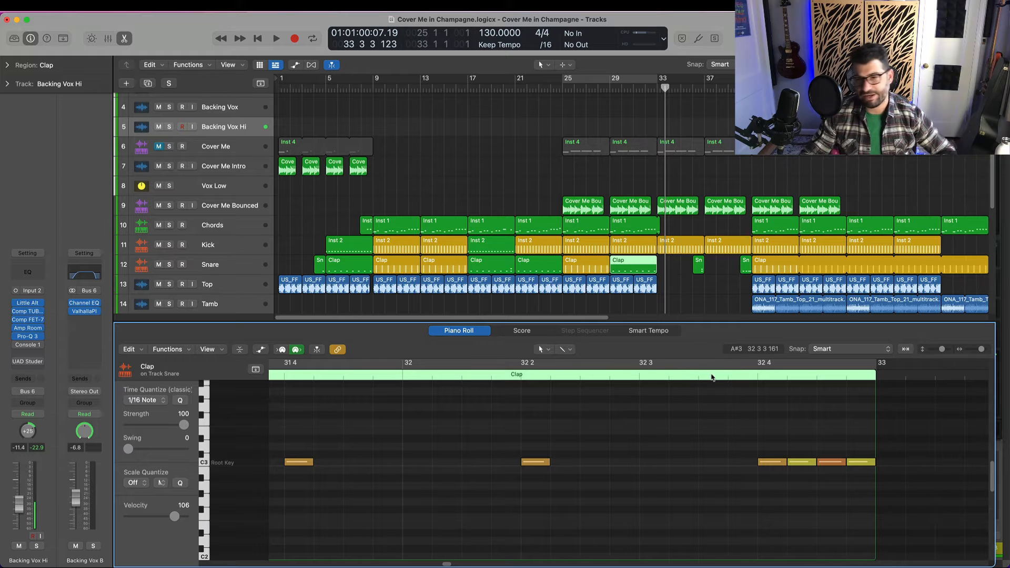
{"action": "left_click", "coordinate": [471, 375]}
{"action": "key", "text": "space"}
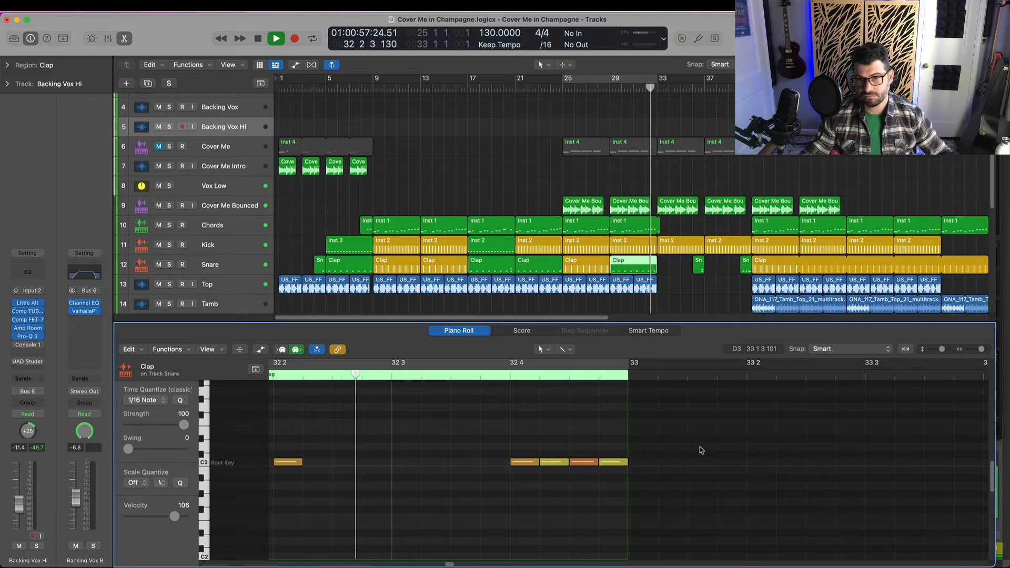
{"action": "key", "text": "space"}
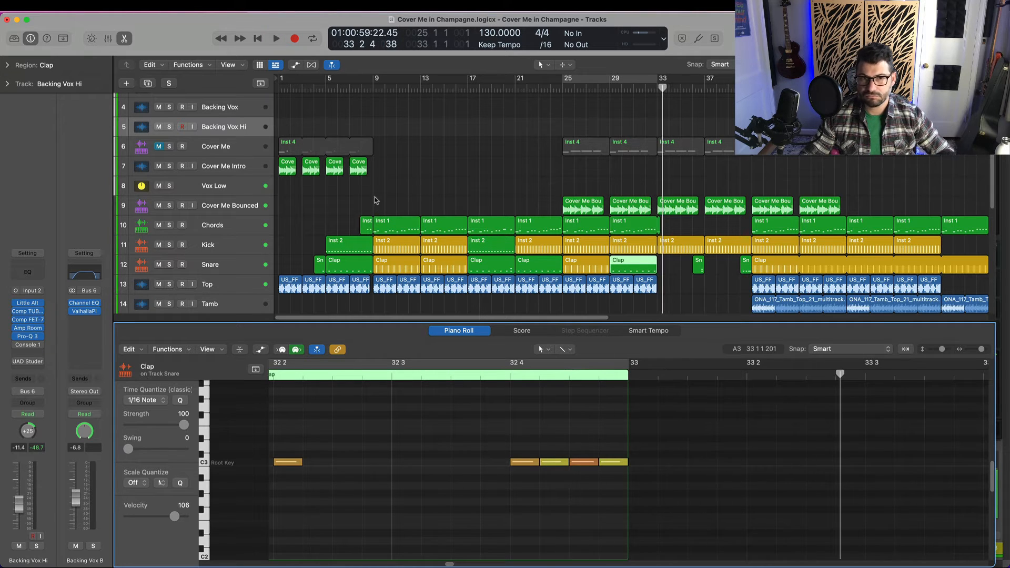
Show the bar 5 to 9 Clap region and play its fill from the end of bar 7 beat 3 into bar 9
{"action": "left_click", "coordinate": [350, 86]}
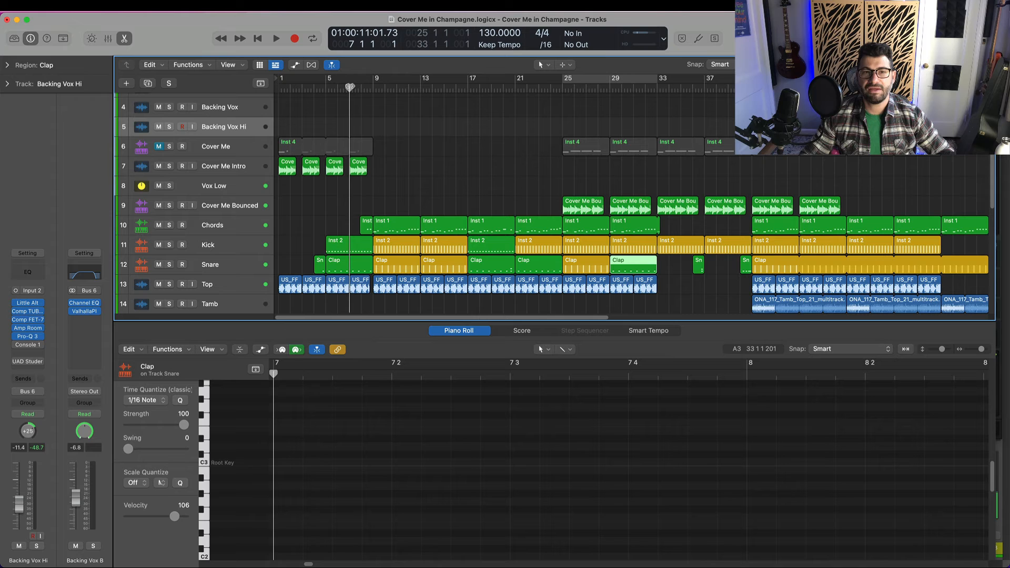
{"action": "left_click", "coordinate": [366, 269]}
{"action": "left_click_drag", "start_coordinate": [350, 86], "coordinate": [358, 87]}
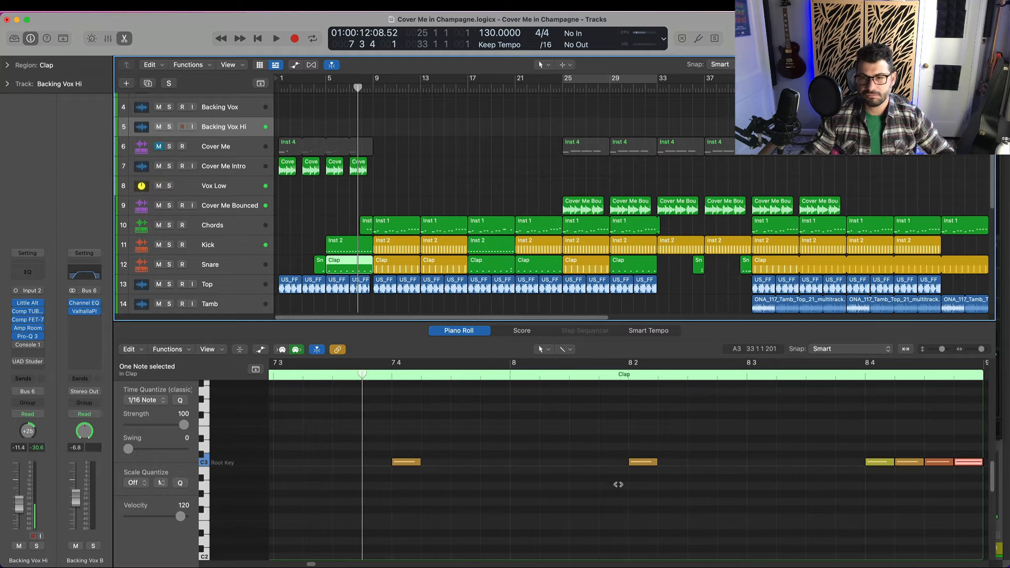
{"action": "key", "text": "space"}
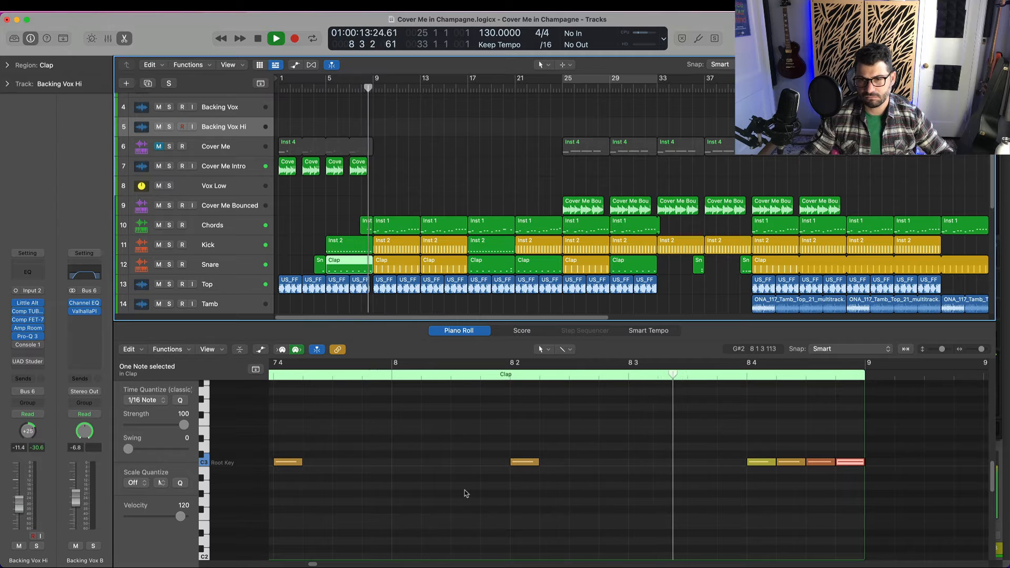
{"action": "key", "text": "space"}
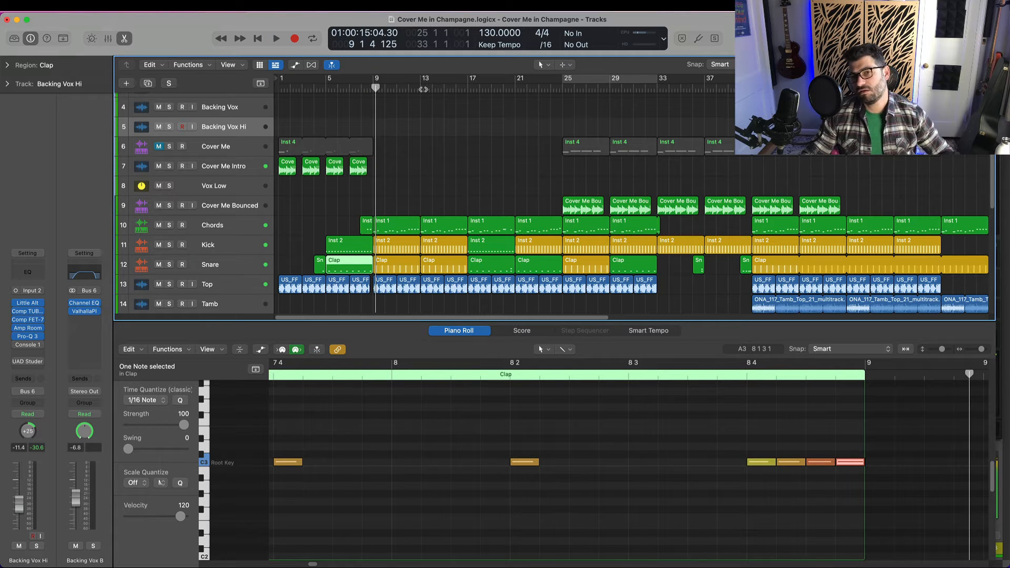
Set the playhead to bar 31 beat 3 and show the bar 29 to 33 Clap region's notes again
{"action": "left_click", "coordinate": [639, 88]}
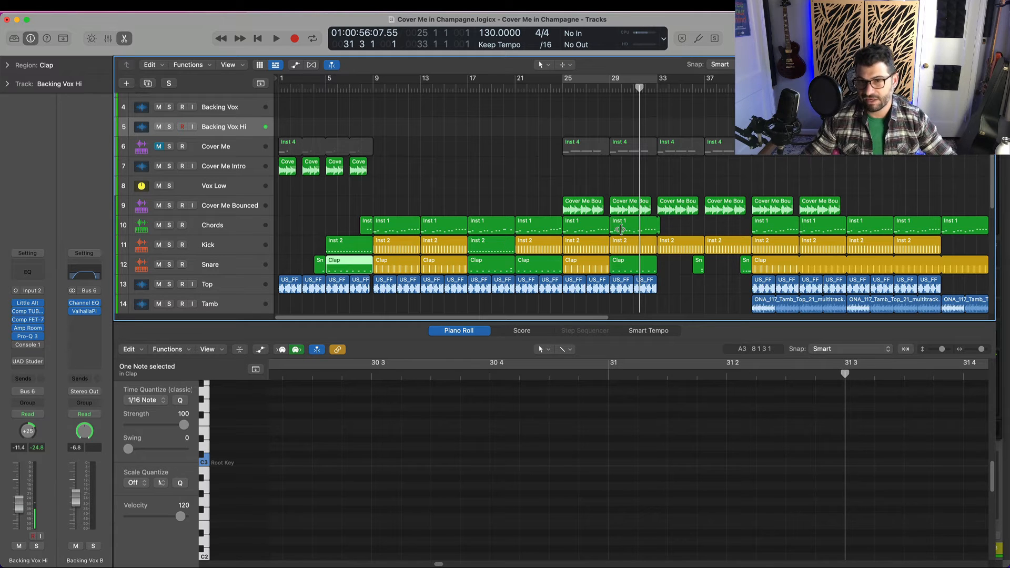
{"action": "left_click", "coordinate": [650, 270]}
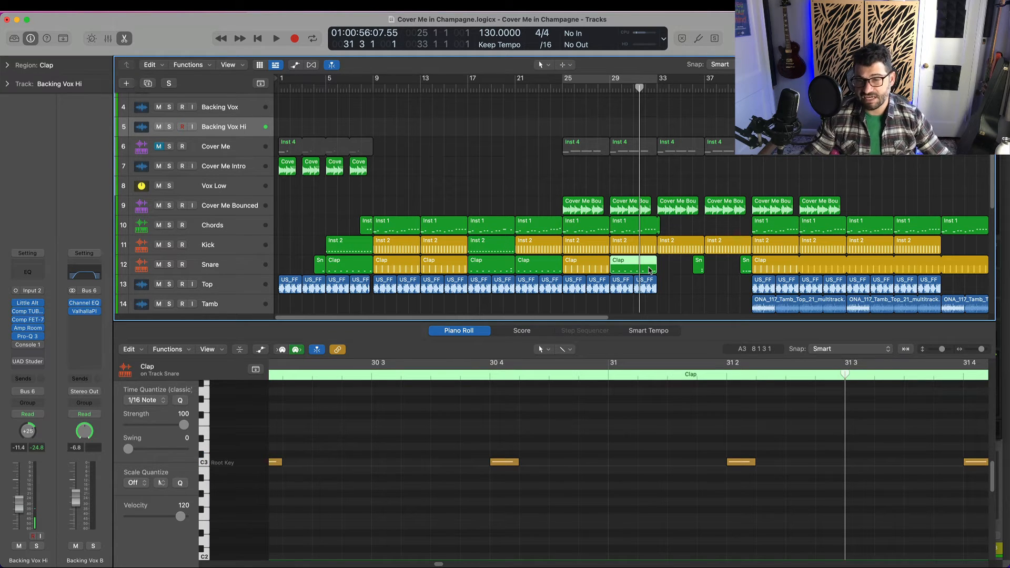
Show the one-bar Snare region at bar 36 and play the song from bar 34 beat 4 into bar 37
{"action": "scroll", "coordinate": [677, 284], "scroll_direction": "right", "scroll_amount": 2}
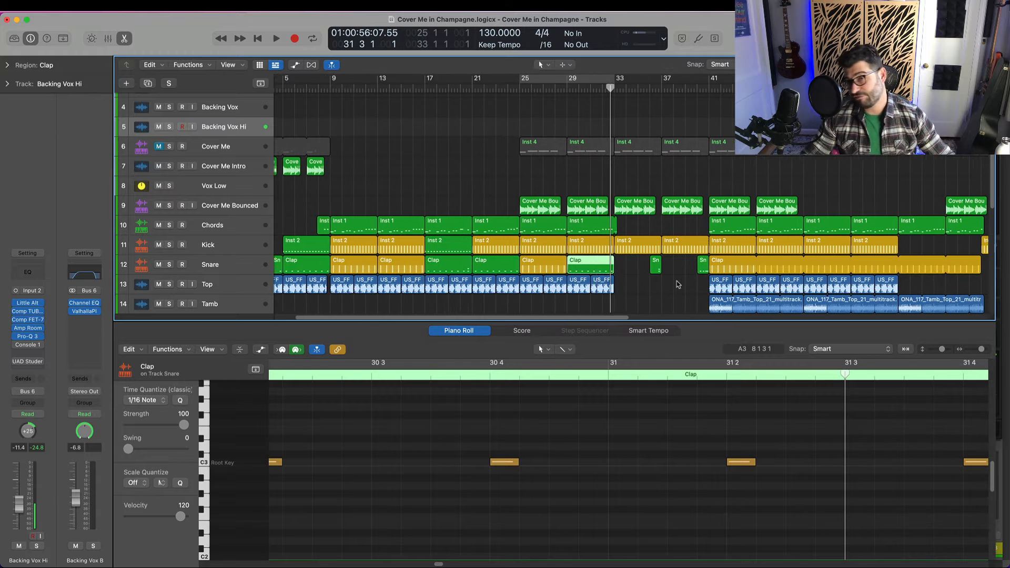
{"action": "scroll", "coordinate": [678, 285], "scroll_direction": "right", "scroll_amount": 3}
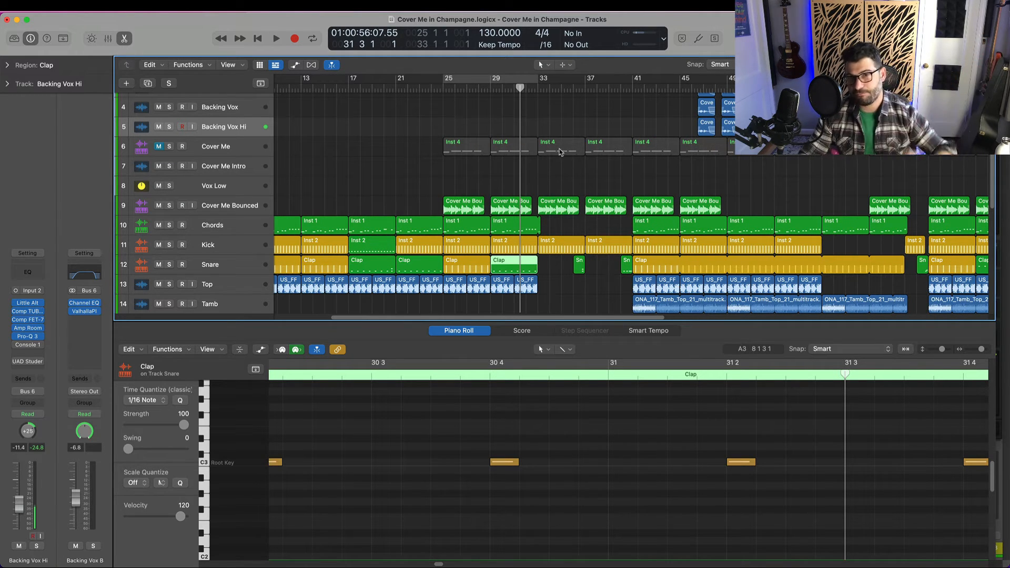
{"action": "left_click", "coordinate": [575, 88]}
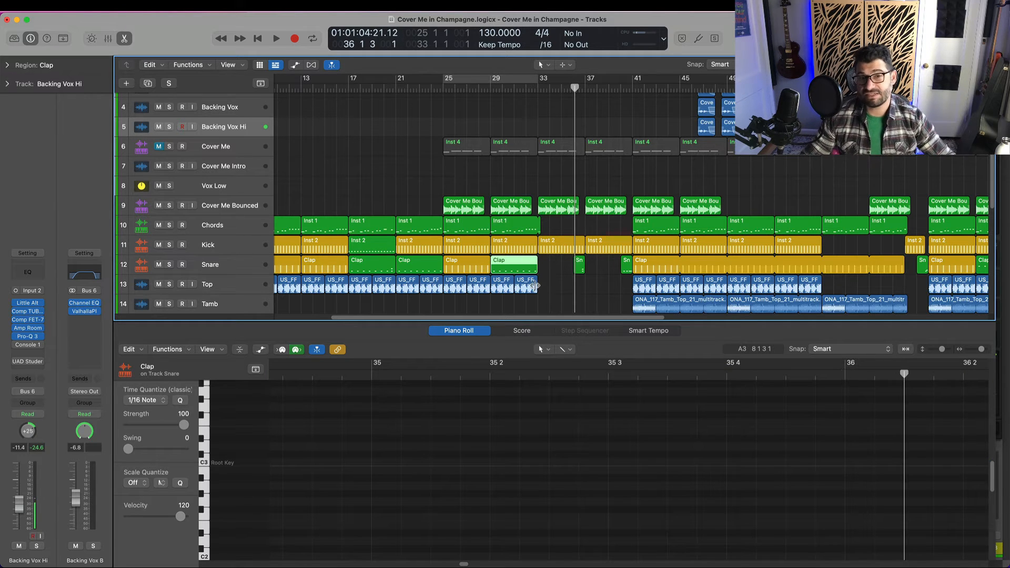
{"action": "scroll", "coordinate": [477, 276], "scroll_direction": "right", "scroll_amount": 3}
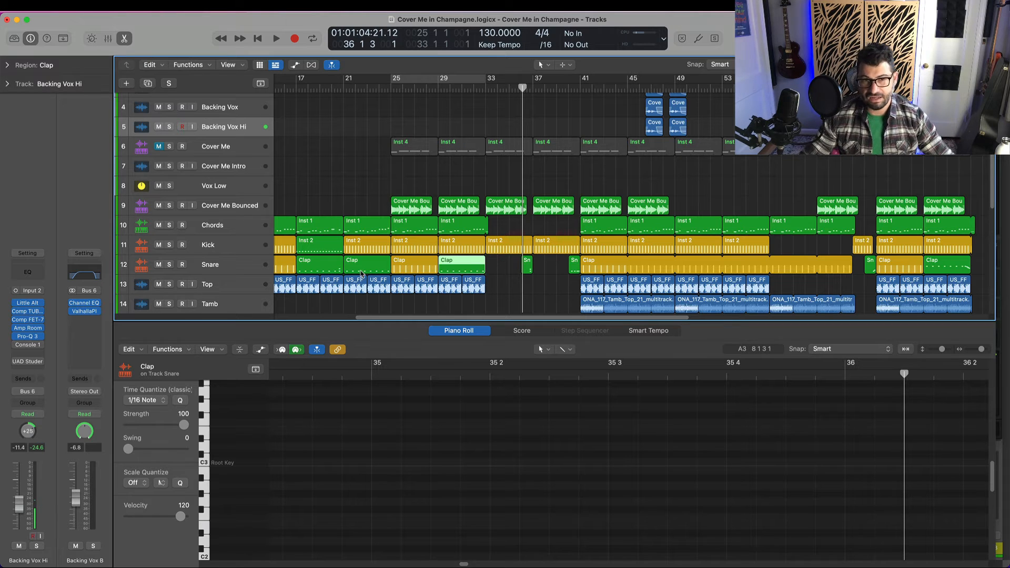
{"action": "left_click", "coordinate": [526, 266]}
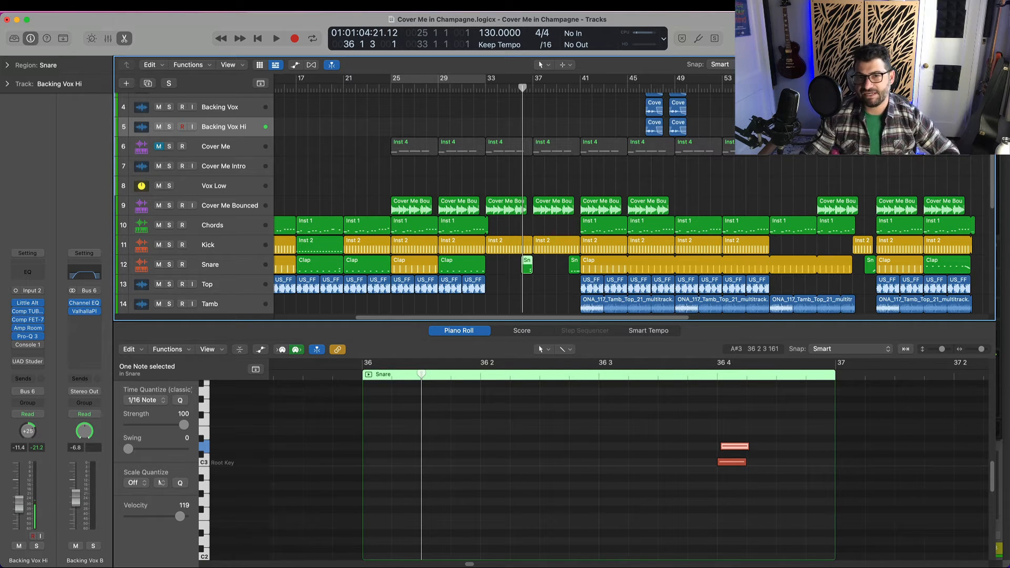
{"action": "left_click", "coordinate": [509, 88]}
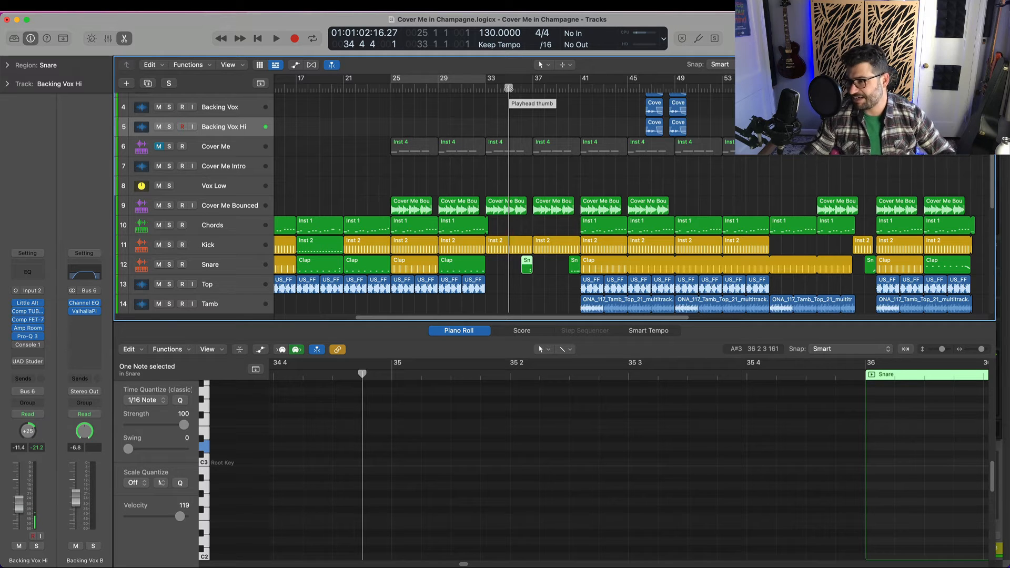
{"action": "key", "text": "space"}
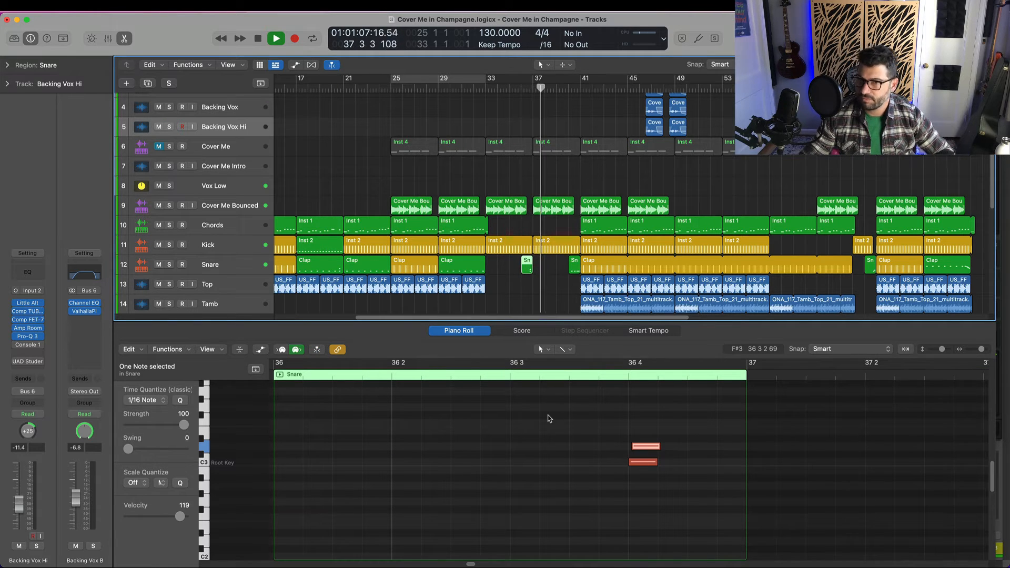
{"action": "key", "text": "space"}
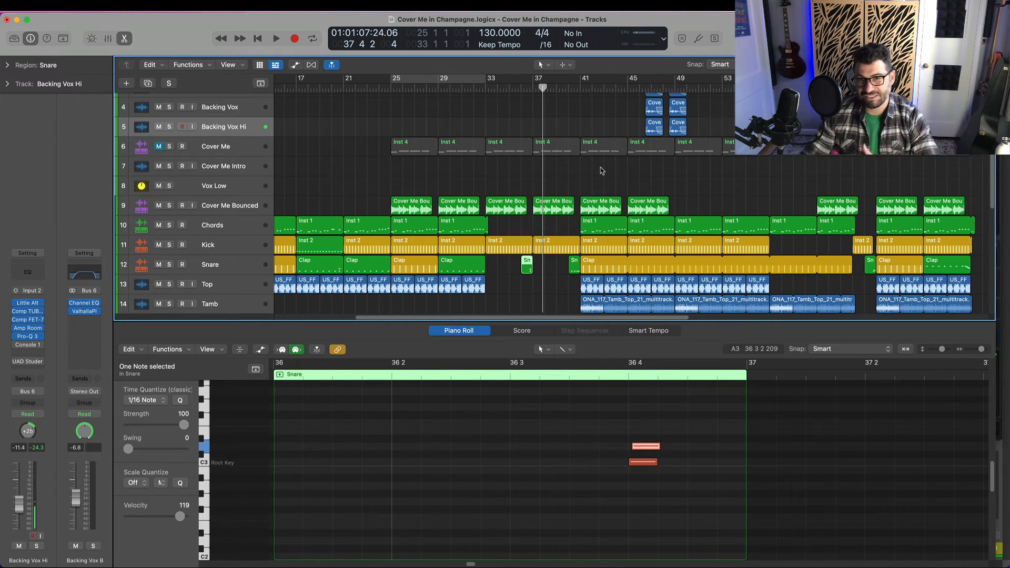
Set the playhead to bar 40, show the one-bar Snare region there and examine its rising fill notes
{"action": "left_click", "coordinate": [569, 87]}
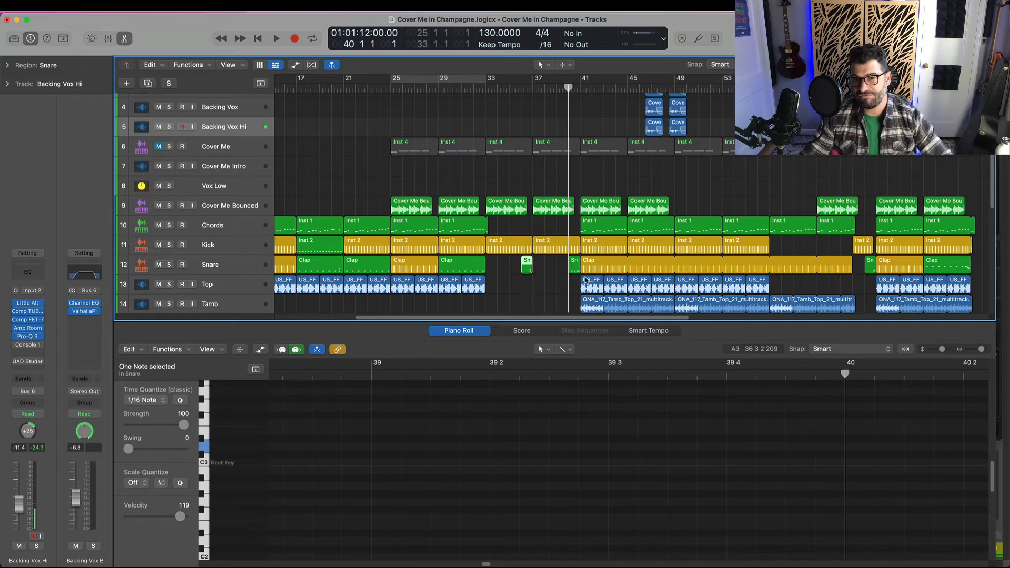
{"action": "left_click", "coordinate": [577, 263]}
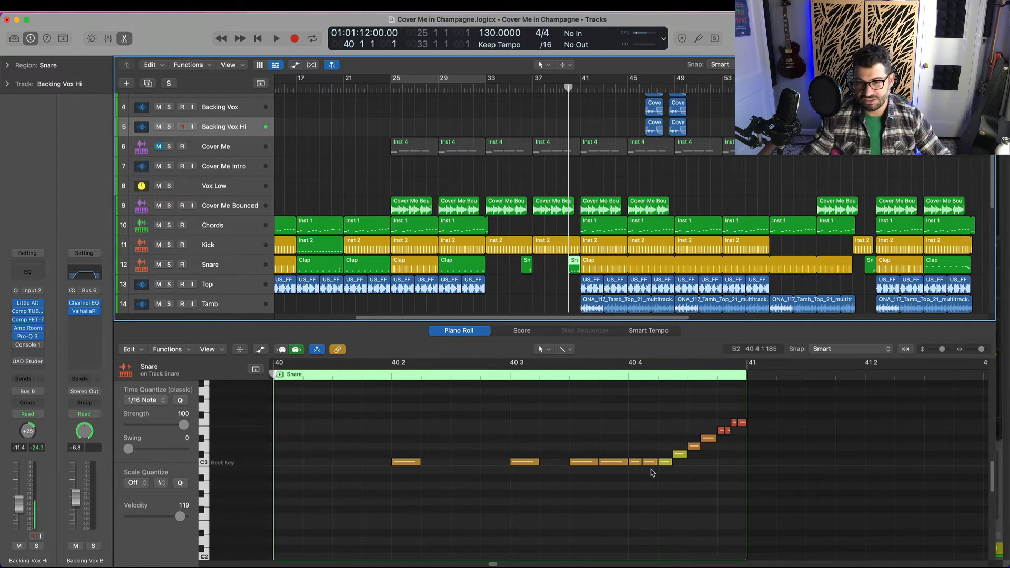
{"action": "scroll", "coordinate": [653, 474], "scroll_direction": "right", "scroll_amount": 1}
{"action": "scroll", "coordinate": [653, 474], "scroll_direction": "right", "scroll_amount": 5}
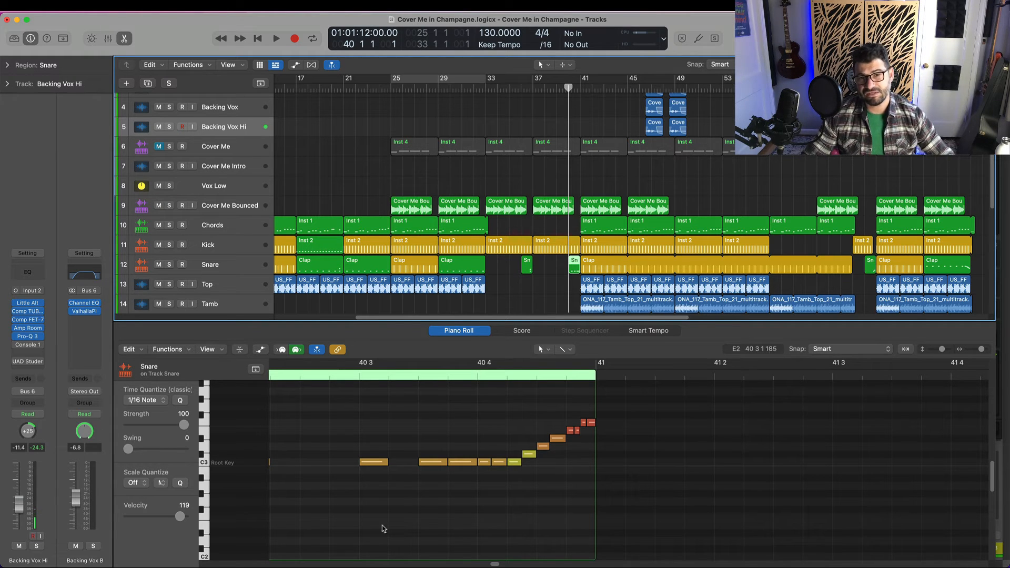
{"action": "left_click", "coordinate": [429, 447]}
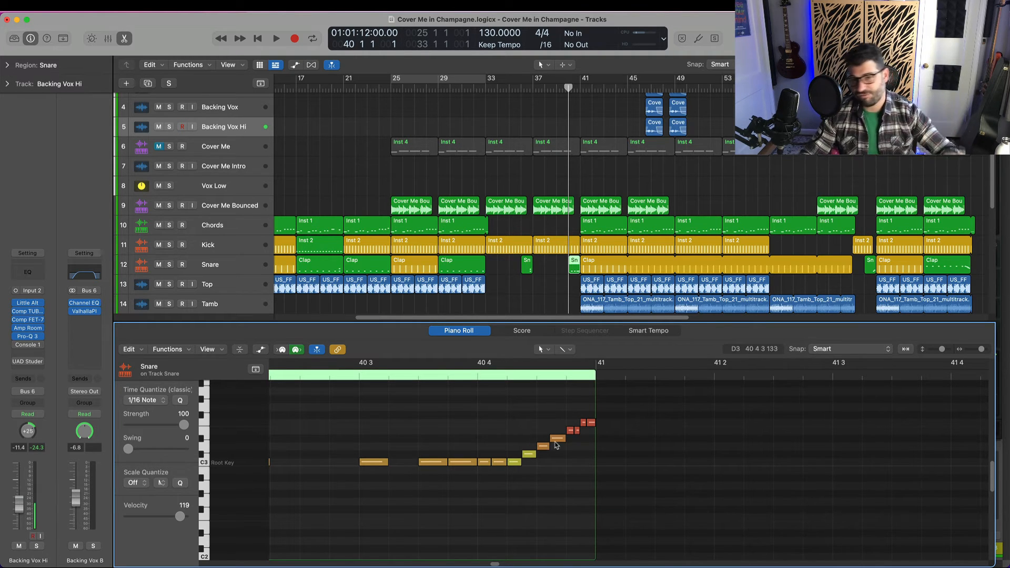
{"action": "scroll", "coordinate": [342, 386], "scroll_direction": "left", "scroll_amount": 3}
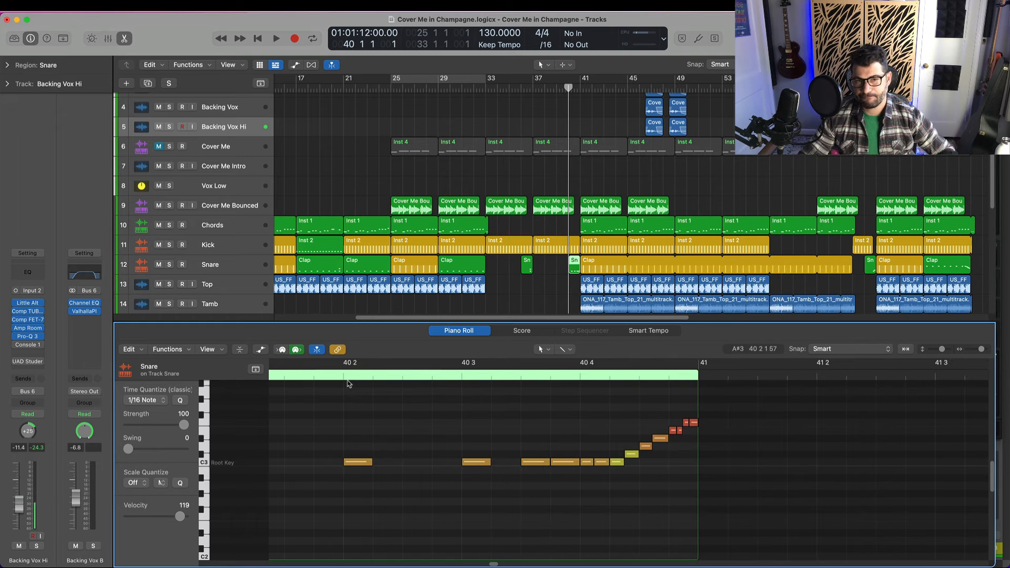
Play the snare fill from just before bar 40 beat 2 into bar 41
{"action": "left_click", "coordinate": [330, 375]}
{"action": "key", "text": "space"}
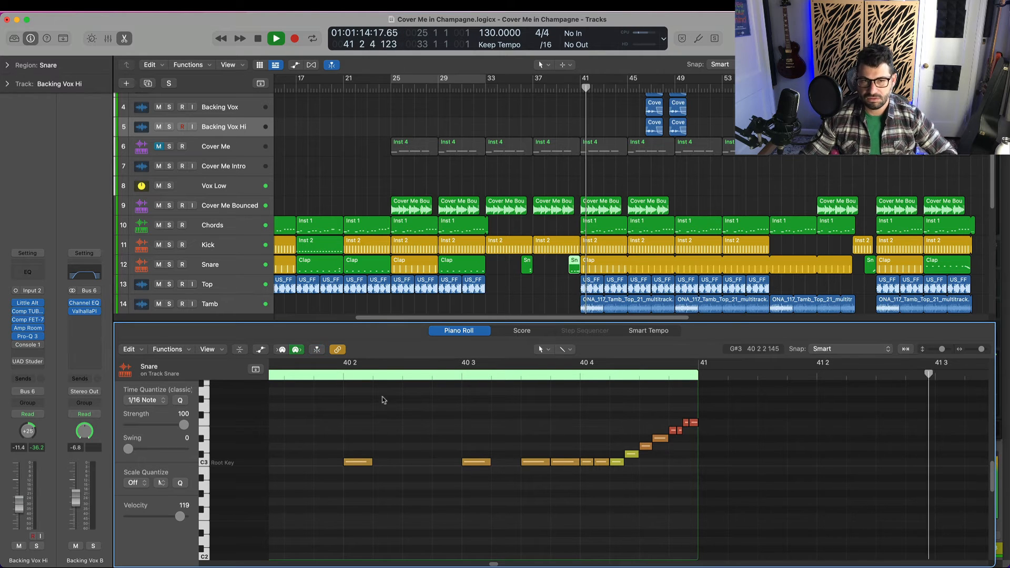
{"action": "key", "text": "space"}
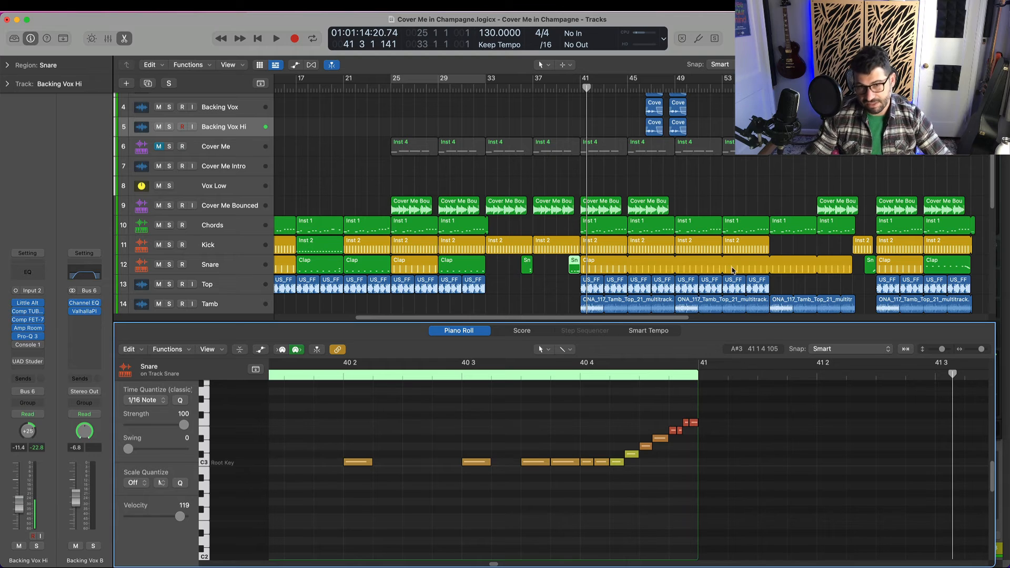
Show the one-bar Snare region at bar 65 and examine the pitch and velocity of its rising beat 4 notes
{"action": "left_click", "coordinate": [869, 269]}
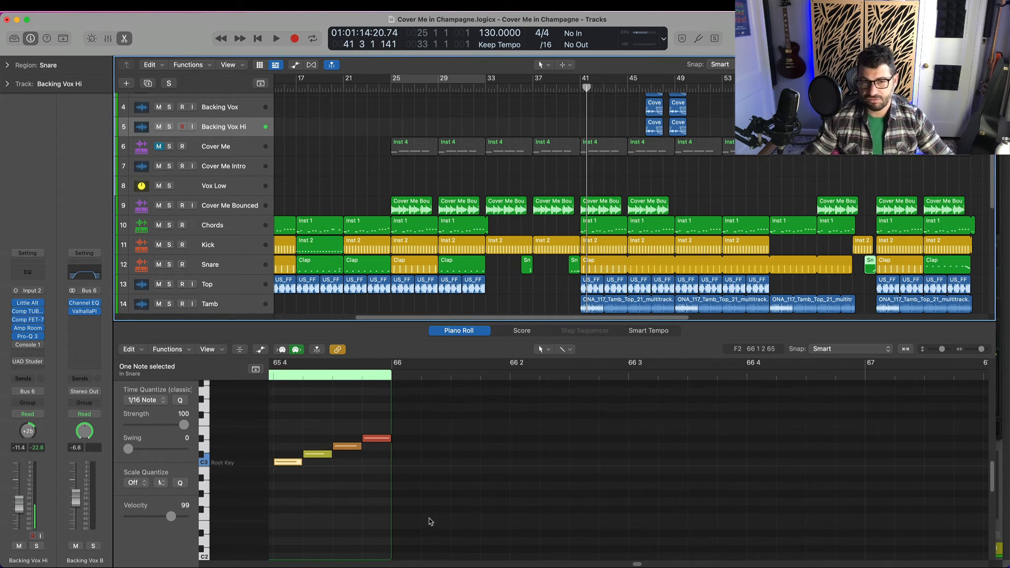
{"action": "scroll", "coordinate": [458, 465], "scroll_direction": "left", "scroll_amount": 5}
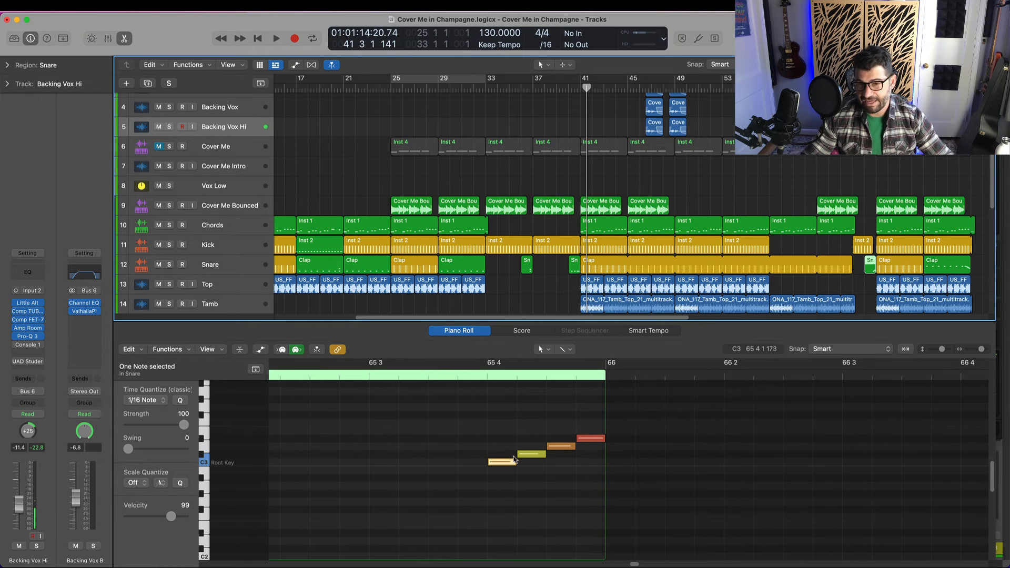
{"action": "left_click", "coordinate": [586, 420]}
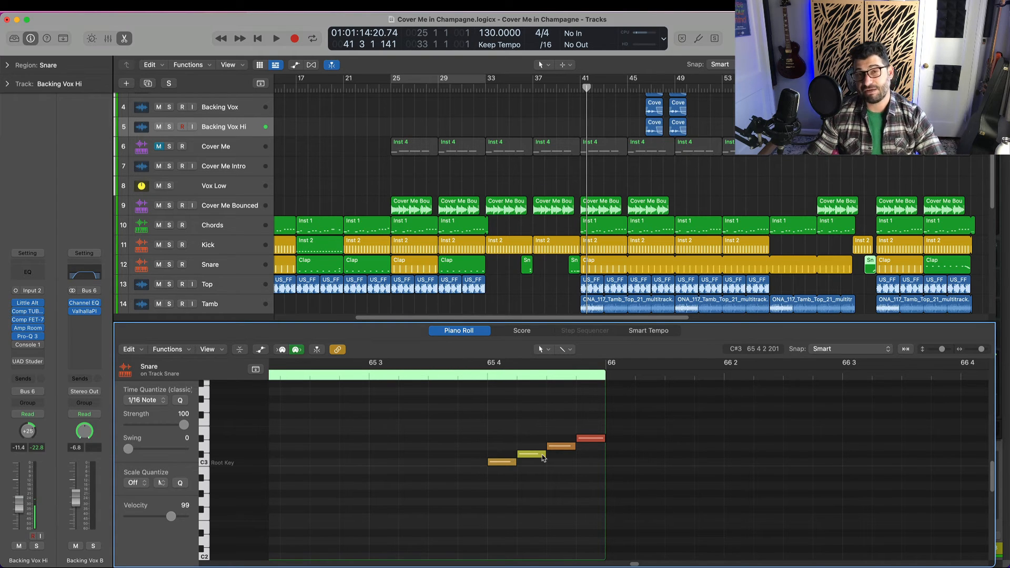
{"action": "mouse_move", "coordinate": [543, 458]}
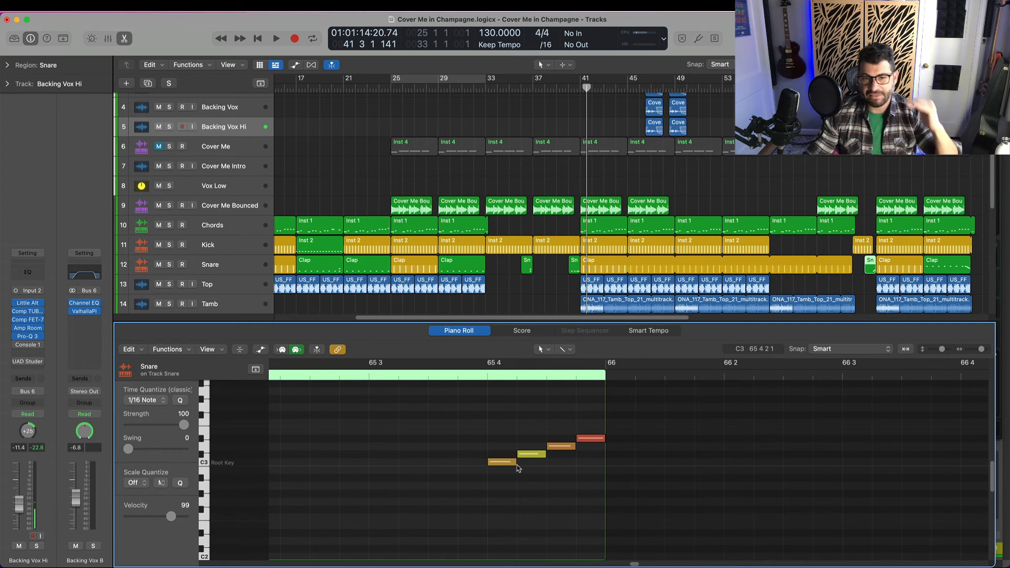
{"action": "scroll", "coordinate": [505, 463], "scroll_direction": "left", "scroll_amount": 5}
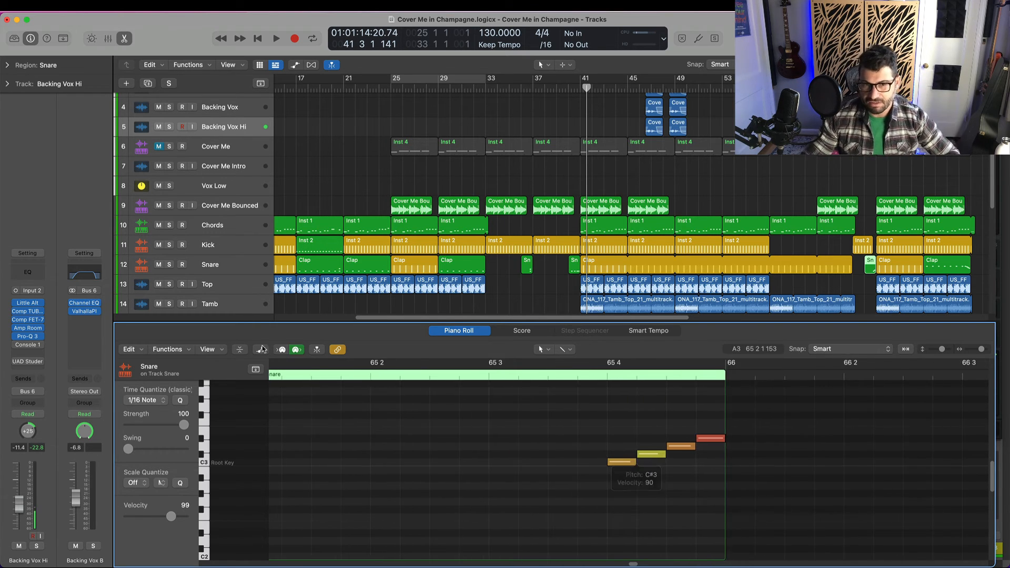
Play the rising snare fill from bar 65 beat 2 into bar 67
{"action": "left_click", "coordinate": [371, 378]}
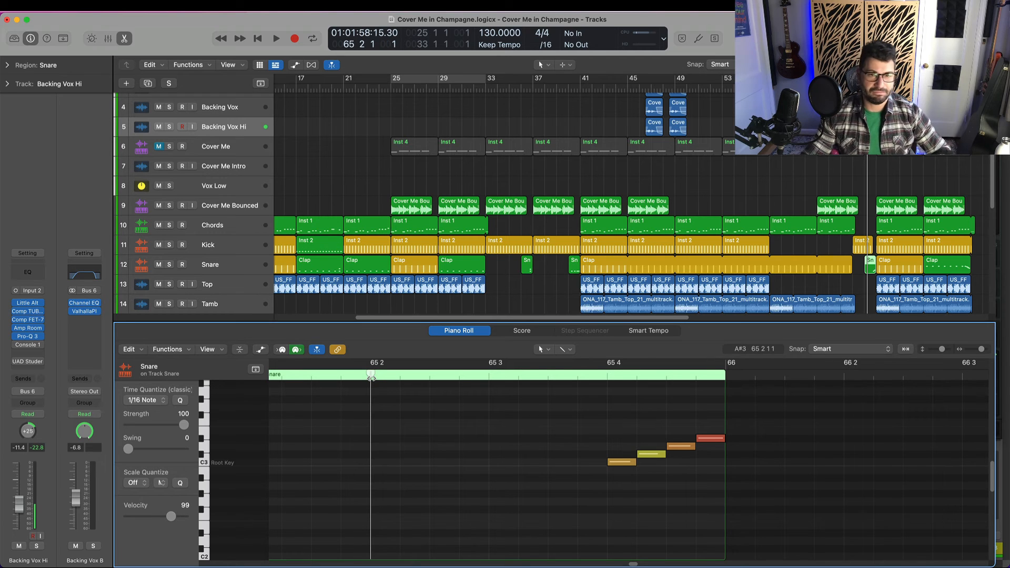
{"action": "key", "text": "space"}
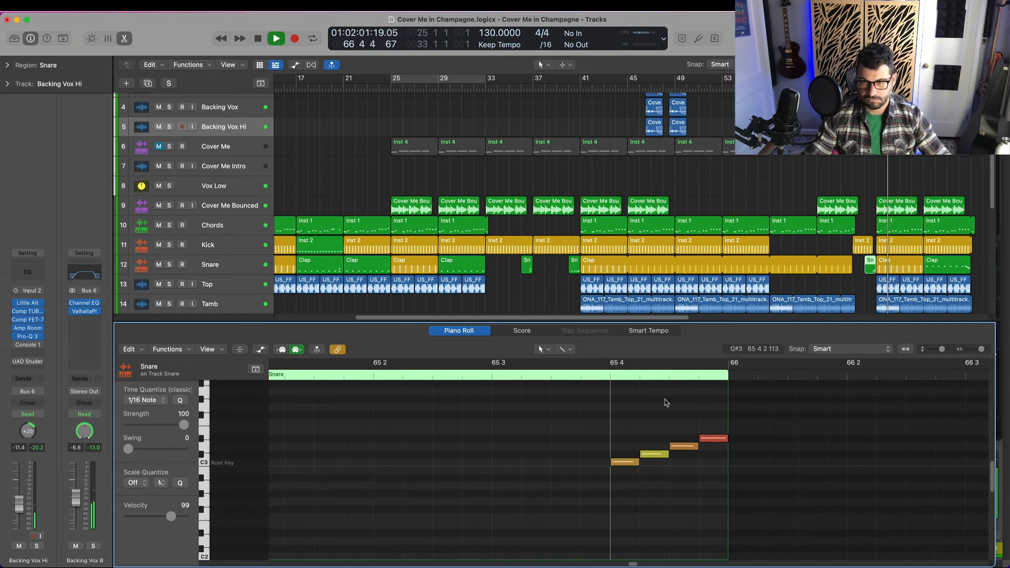
{"action": "key", "text": "space"}
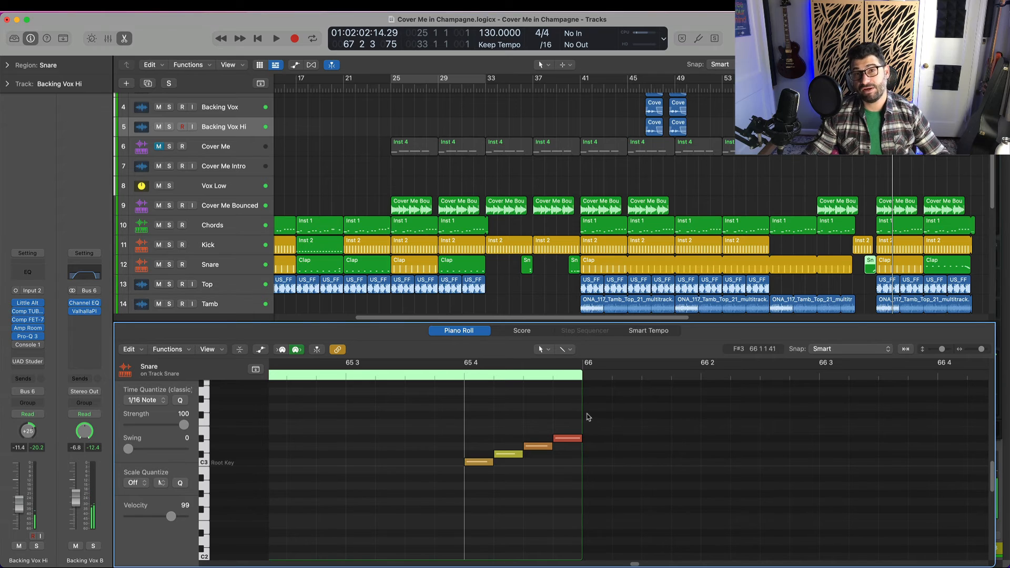
Set the playhead near bar 73, show the last Clap region on the Snare track and examine its descending fill notes
{"action": "scroll", "coordinate": [769, 373], "scroll_direction": "right", "scroll_amount": 6}
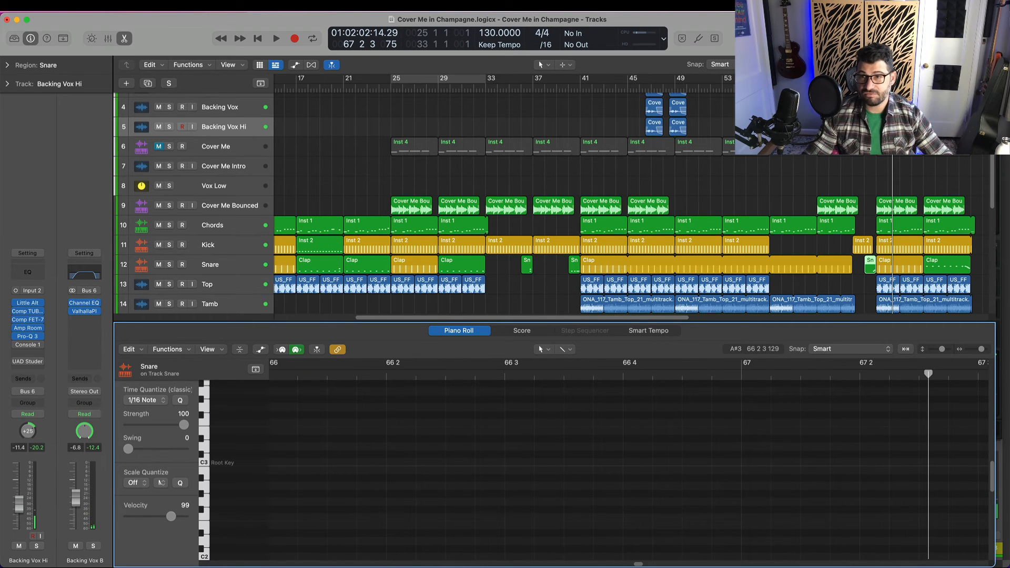
{"action": "scroll", "coordinate": [924, 174], "scroll_direction": "right", "scroll_amount": 3}
{"action": "left_click", "coordinate": [911, 89]}
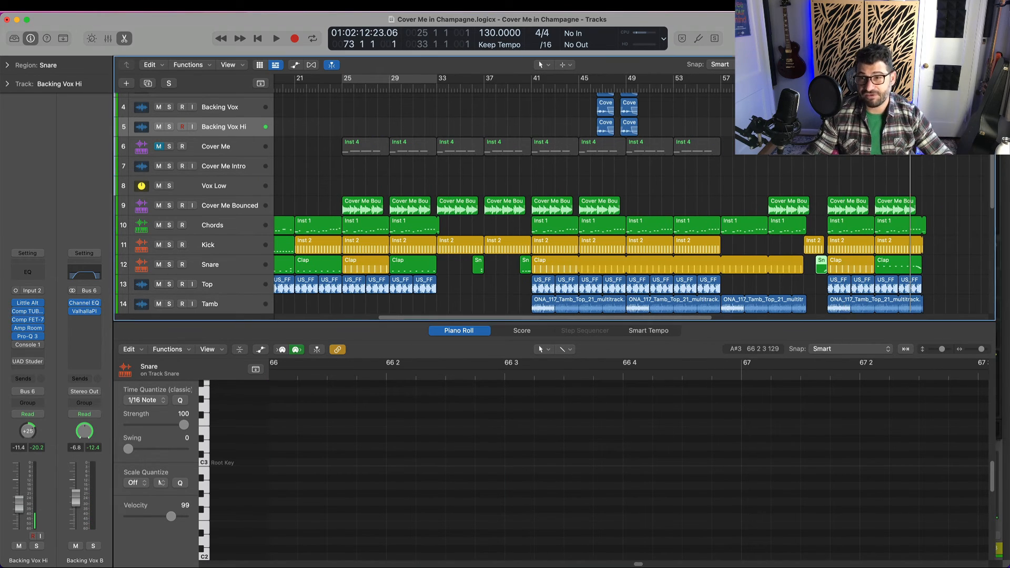
{"action": "key", "text": "space"}
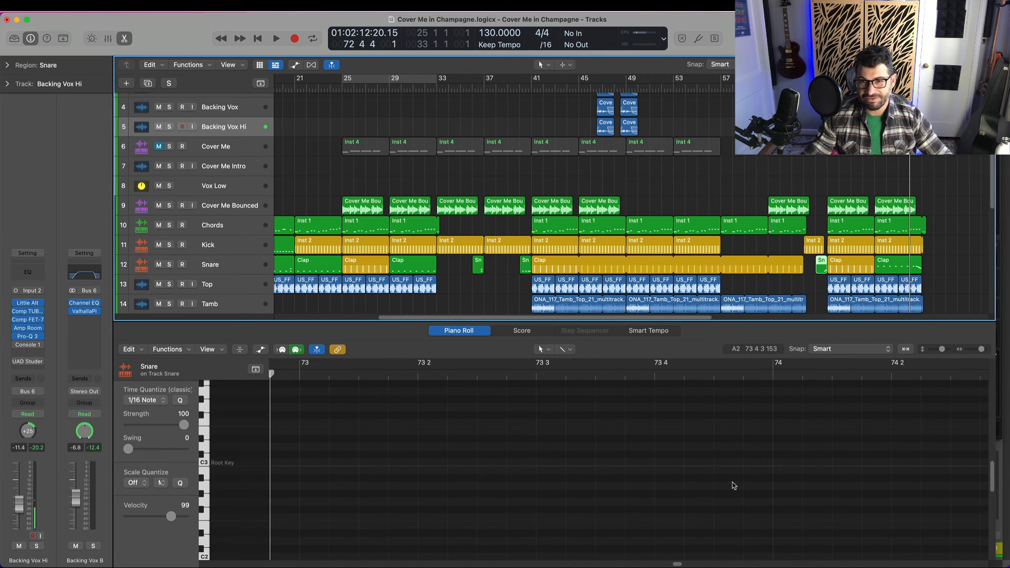
{"action": "left_click", "coordinate": [892, 266]}
{"action": "scroll", "coordinate": [631, 489], "scroll_direction": "down", "scroll_amount": 2}
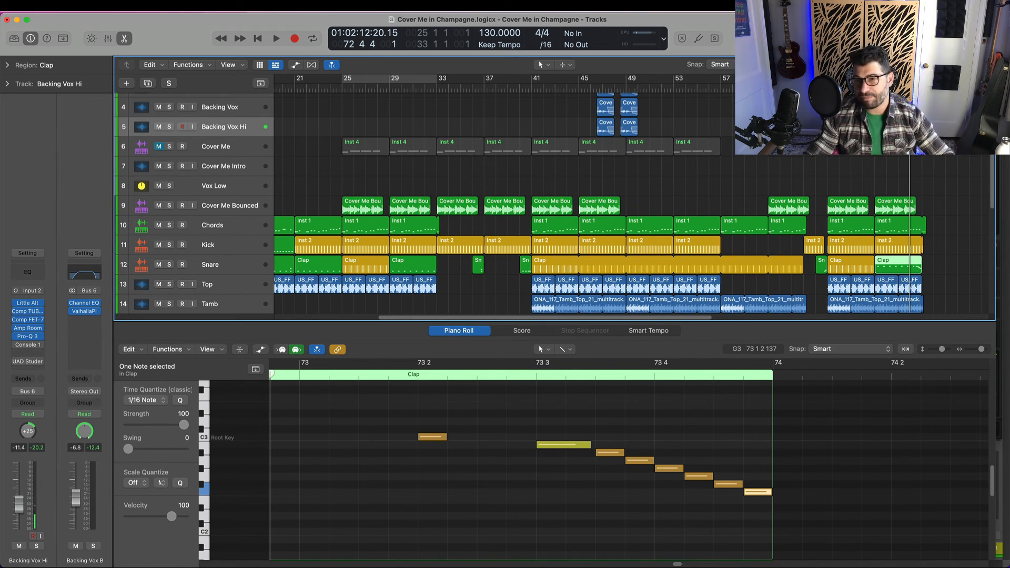
Play the last Clap region's descending fill from bar 72 through to bar 75 beat 4
{"action": "left_click", "coordinate": [899, 88]}
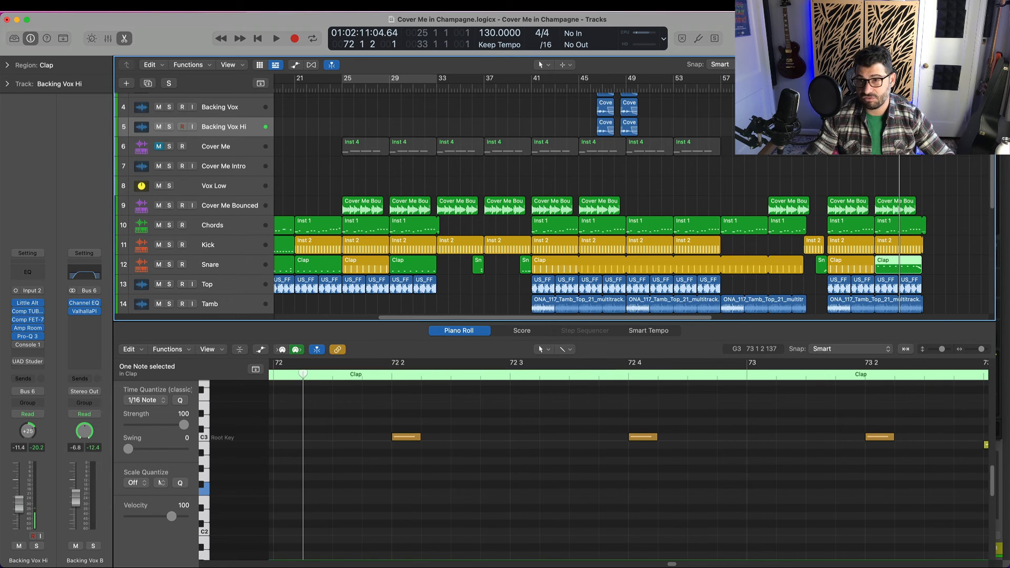
{"action": "key", "text": "space"}
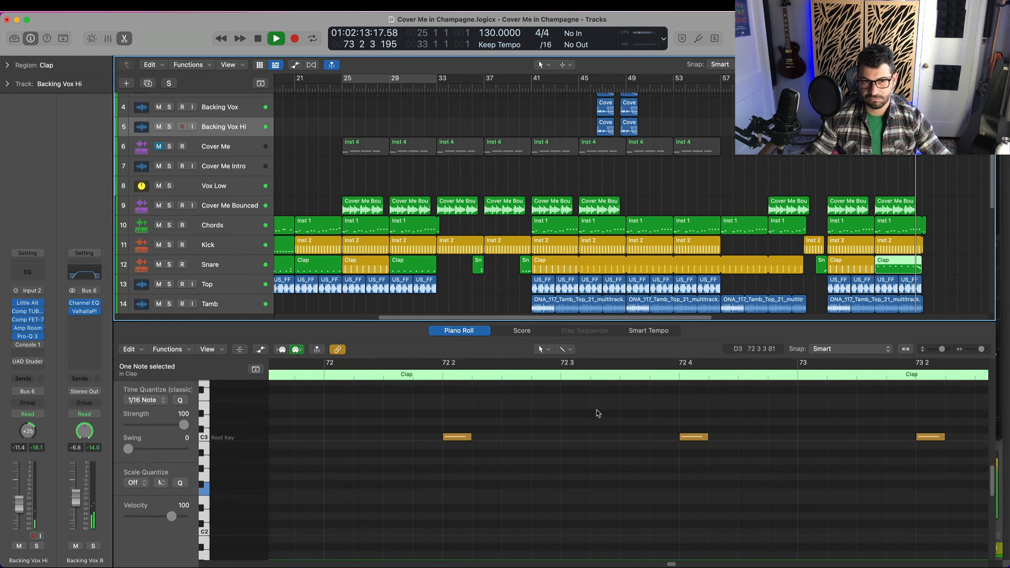
{"action": "left_click", "coordinate": [325, 357]}
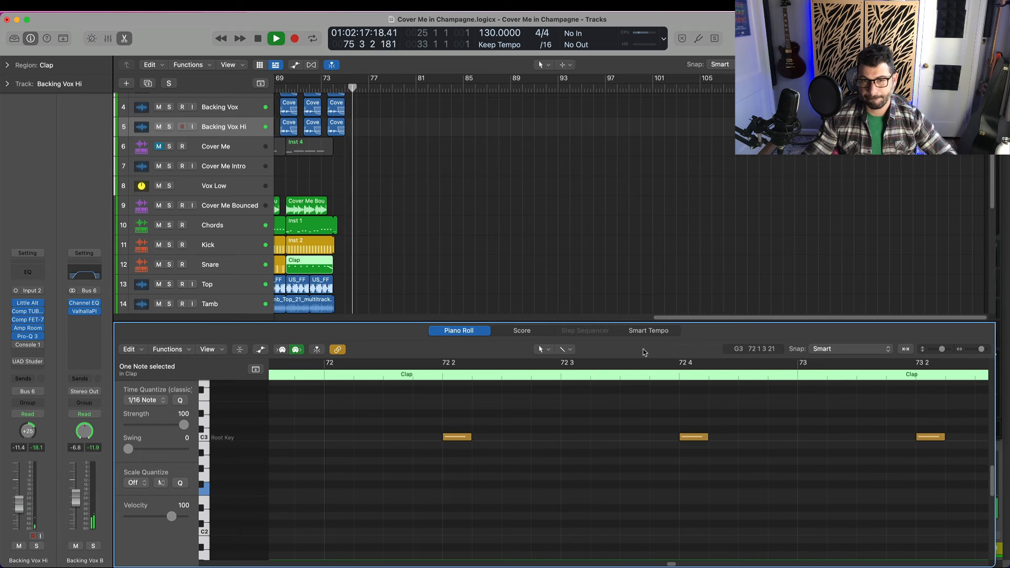
{"action": "key", "text": "space"}
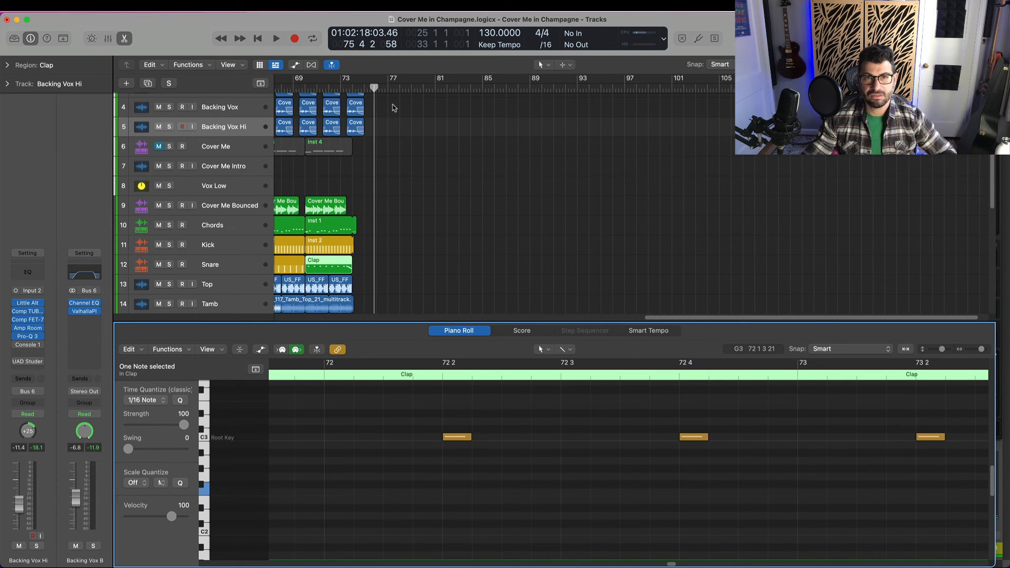
Replay only the descending clap fill from bar 73 beat 3 into bar 74 and review its notes
{"action": "left_click", "coordinate": [345, 87]}
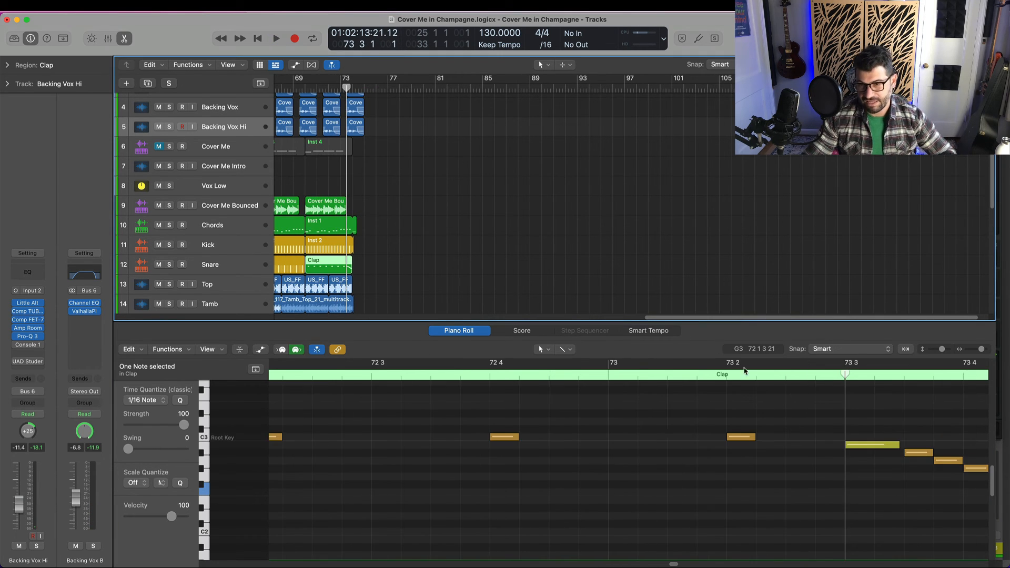
{"action": "scroll", "coordinate": [794, 444], "scroll_direction": "right", "scroll_amount": 5}
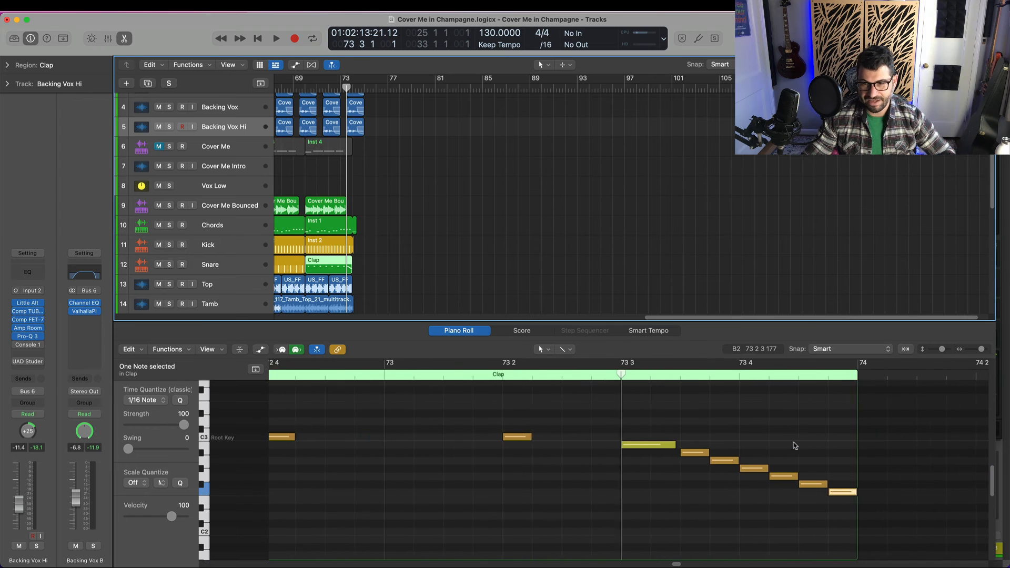
{"action": "left_click", "coordinate": [466, 375]}
{"action": "key", "text": "space"}
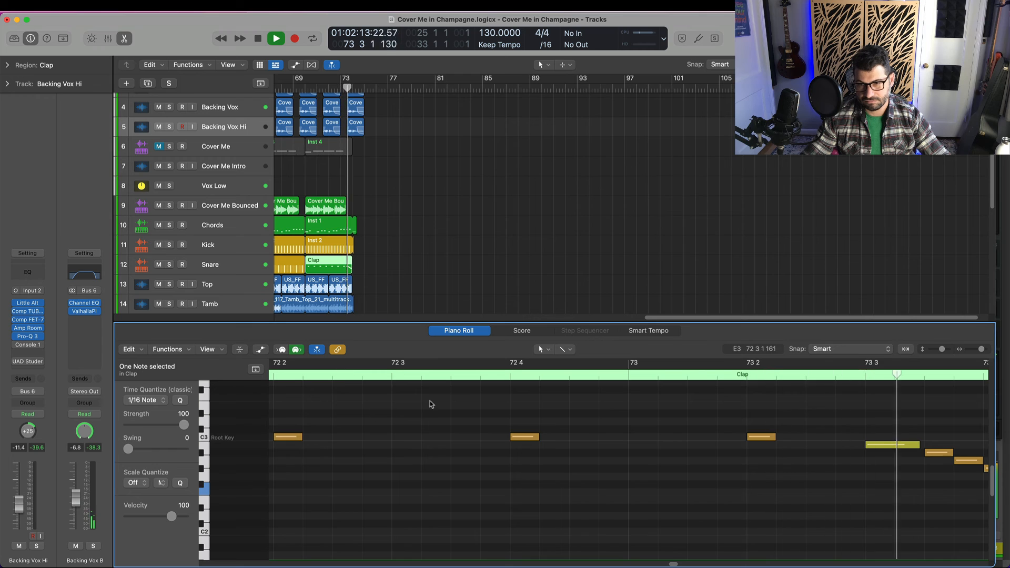
{"action": "key", "text": "space"}
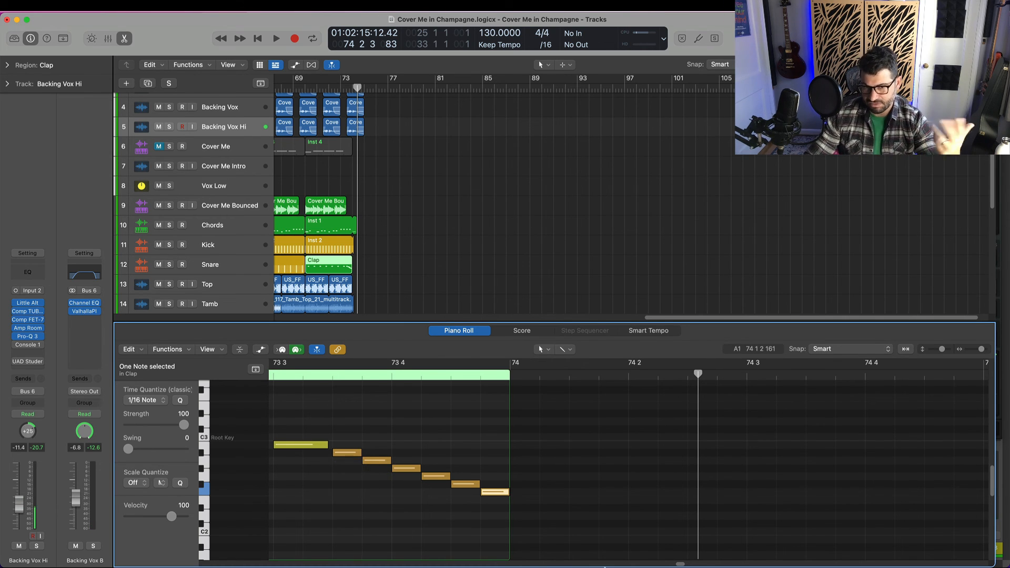
{"action": "mouse_move", "coordinate": [599, 550]}
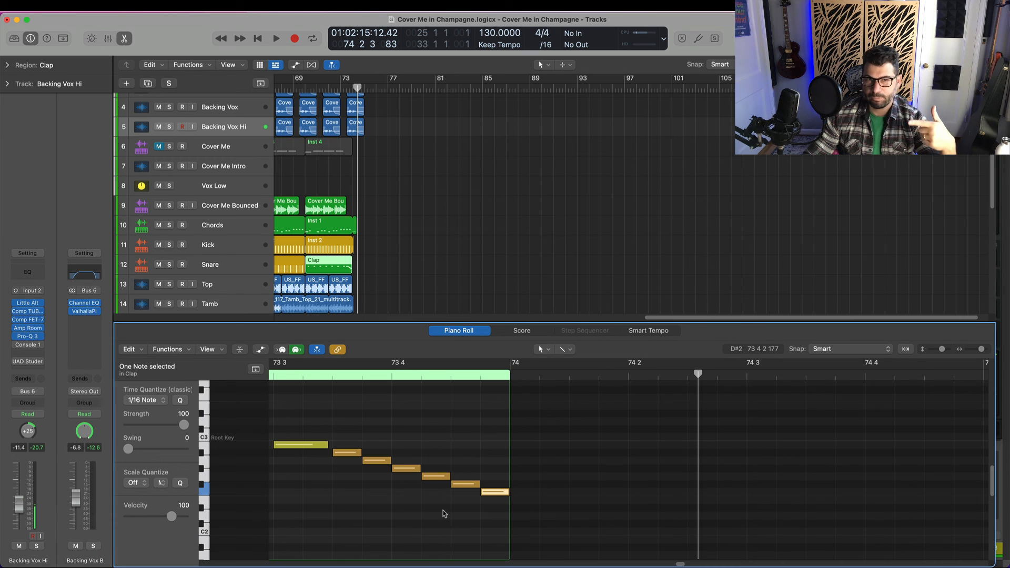
{"action": "scroll", "coordinate": [492, 382], "scroll_direction": "left", "scroll_amount": 5}
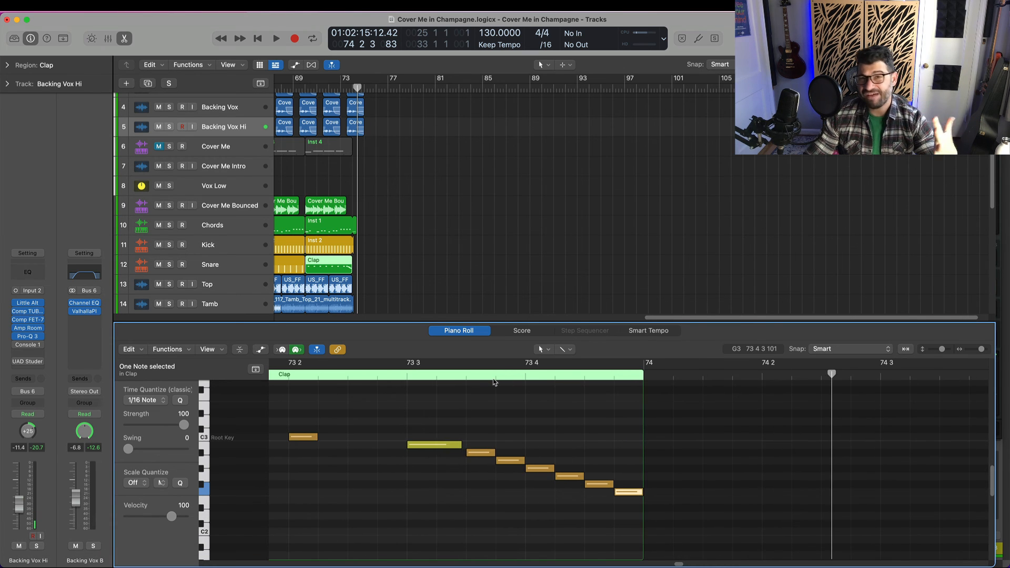